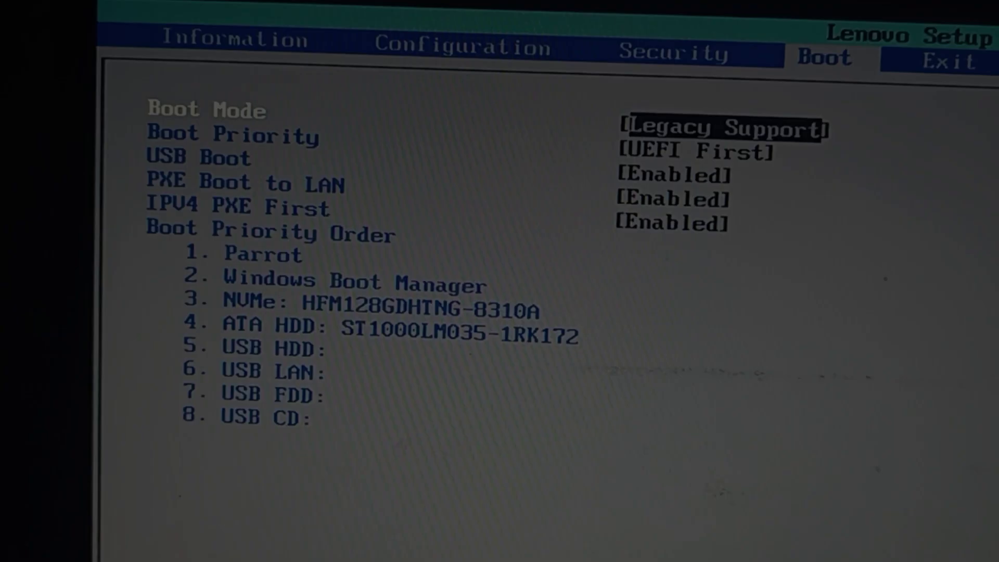
- Select the Parrot boot entry and move it to the last boot priority position
{"action": "key", "text": "Down"}
{"action": "key", "text": "Down"}
{"action": "key", "text": "Down"}
{"action": "key", "text": "Down"}
{"action": "key", "text": "Down"}
{"action": "key", "text": "Down"}
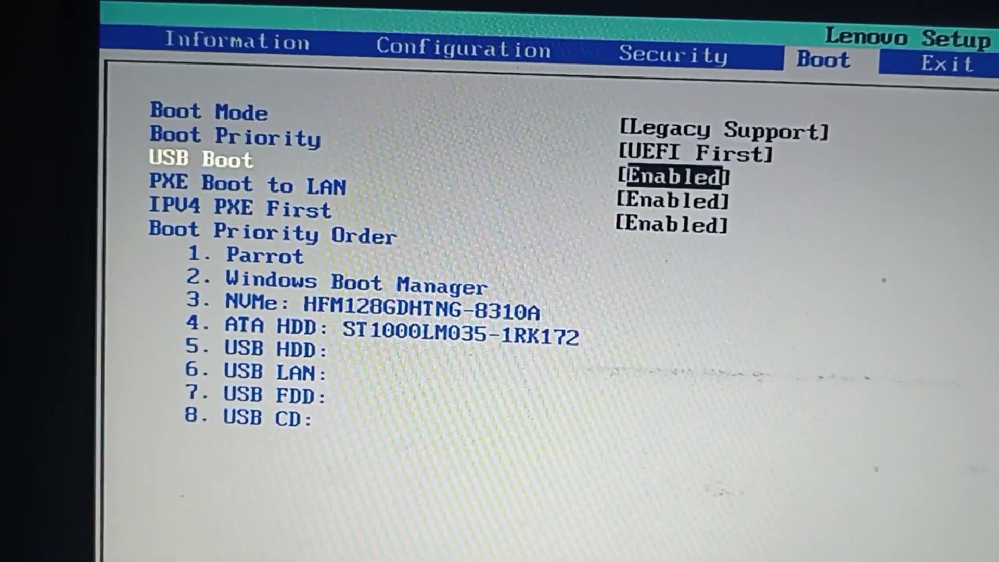
{"action": "key", "text": "Up"}
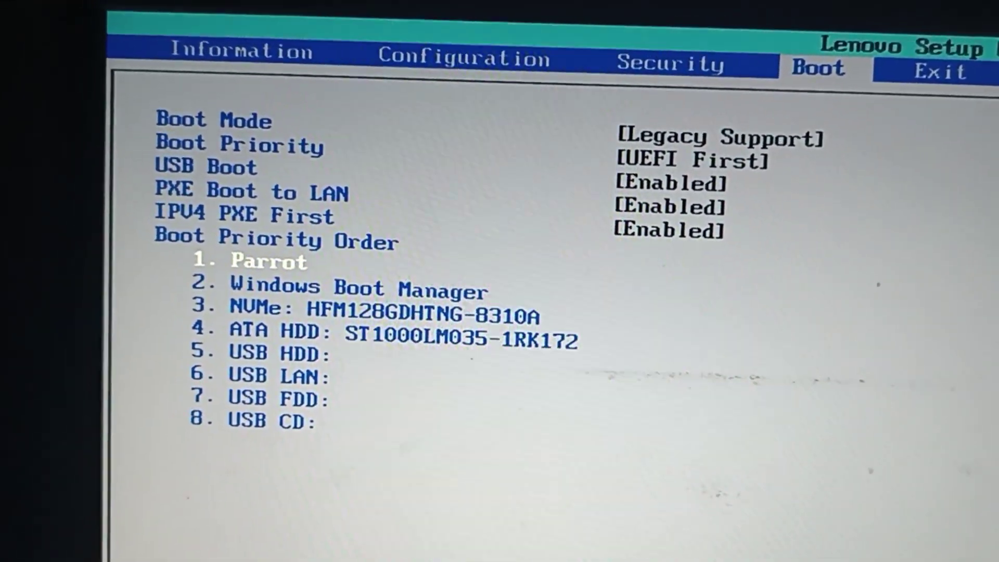
{"action": "key", "text": "F5"}
{"action": "key", "text": "F5"}
{"action": "key", "text": "F5"}
{"action": "key", "text": "F5"}
{"action": "key", "text": "F5"}
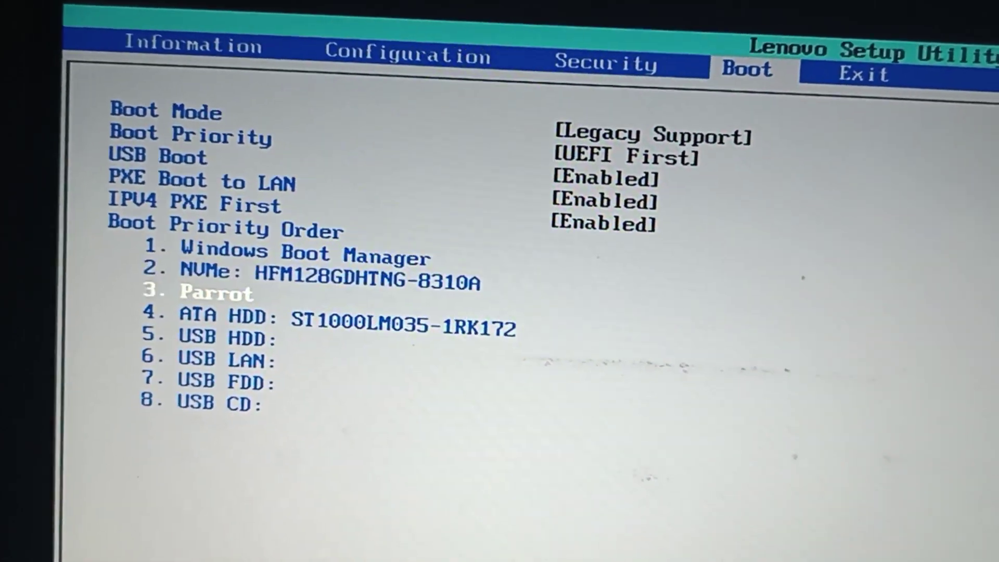
{"action": "key", "text": "F5"}
{"action": "key", "text": "F5"}
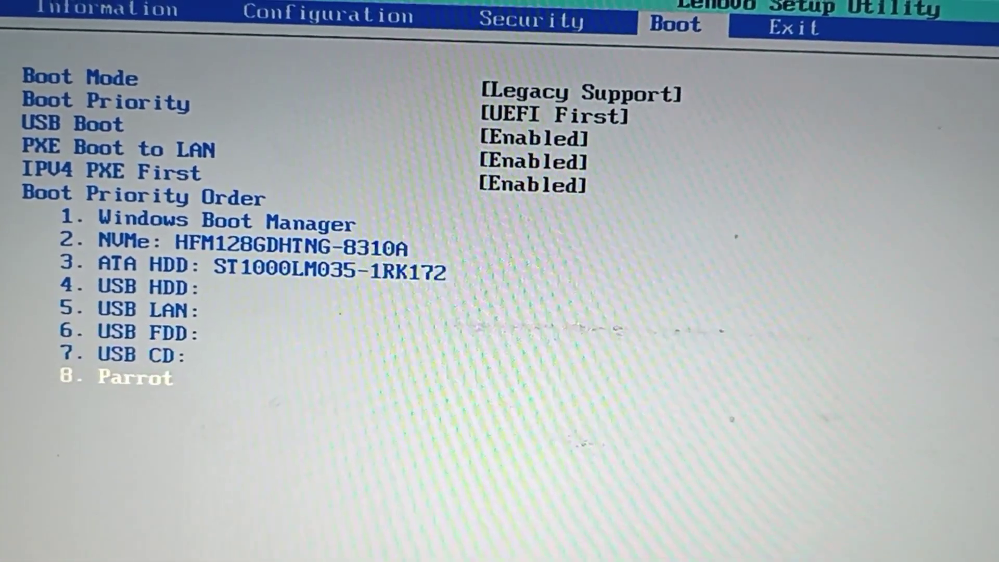
- Save the boot order changes and exit Lenovo Setup Utility
{"action": "key", "text": "Right"}
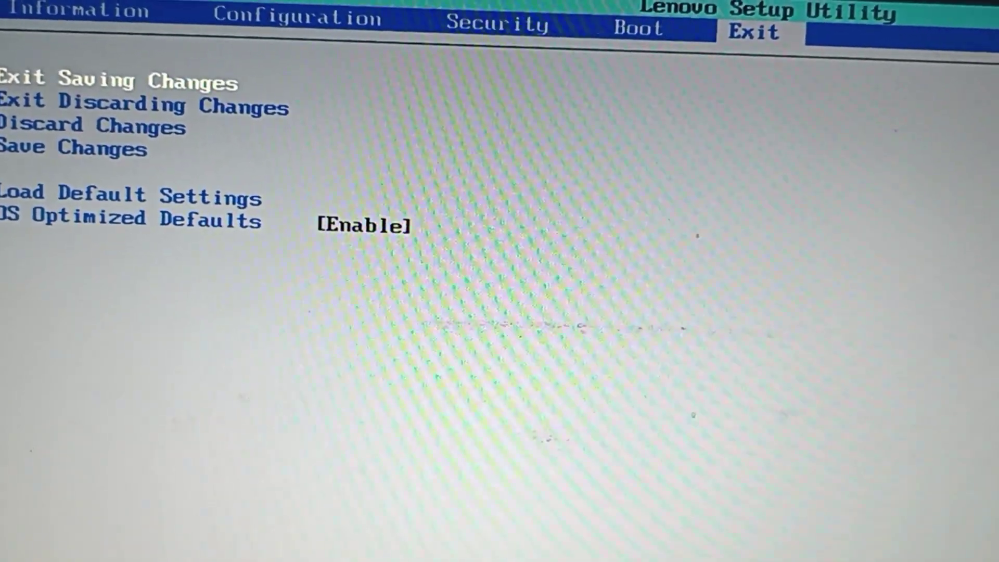
{"action": "key", "text": "Return"}
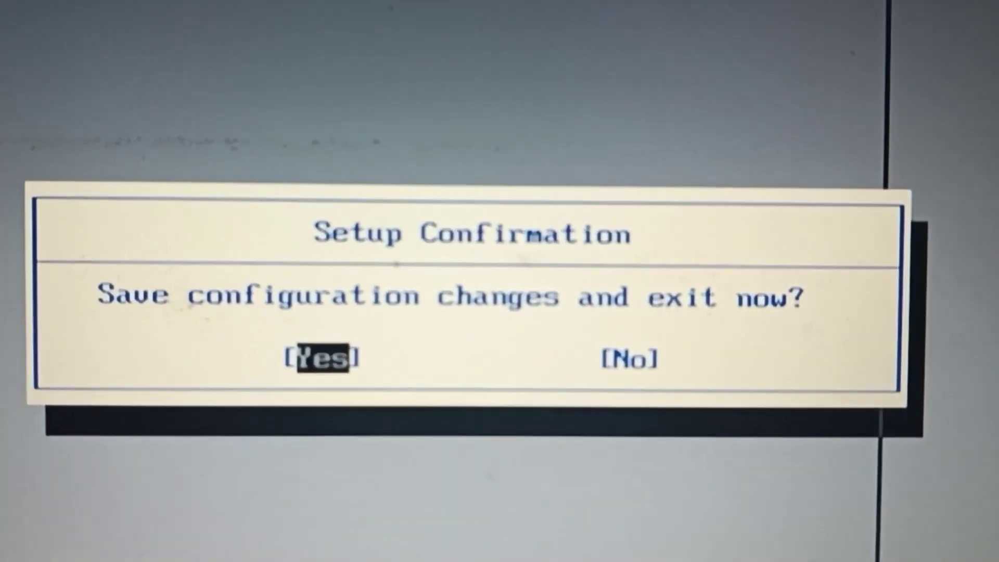
{"action": "key", "text": "Return"}
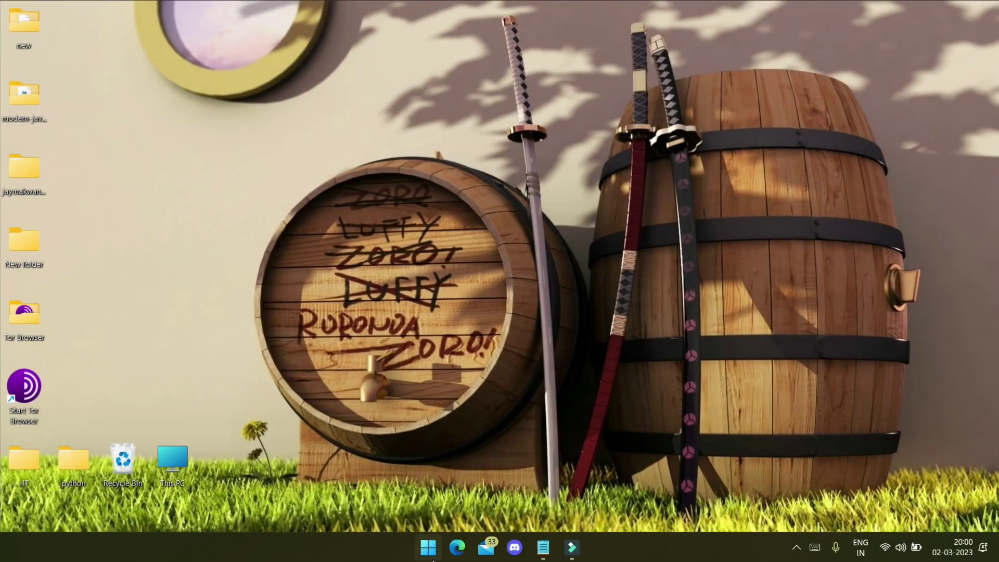
{"action": "right_click", "coordinate": [433, 559]}
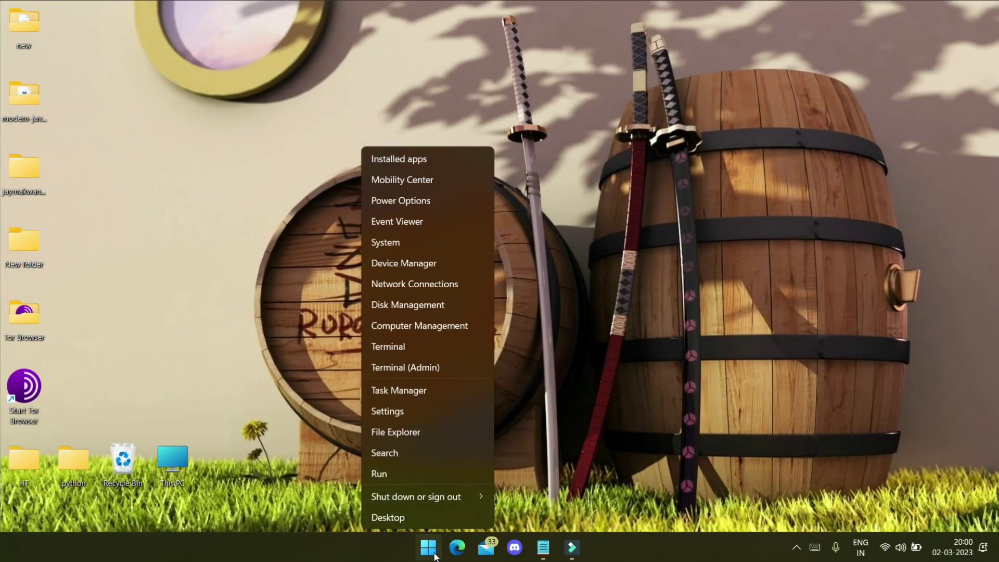
{"action": "left_click", "coordinate": [444, 310]}
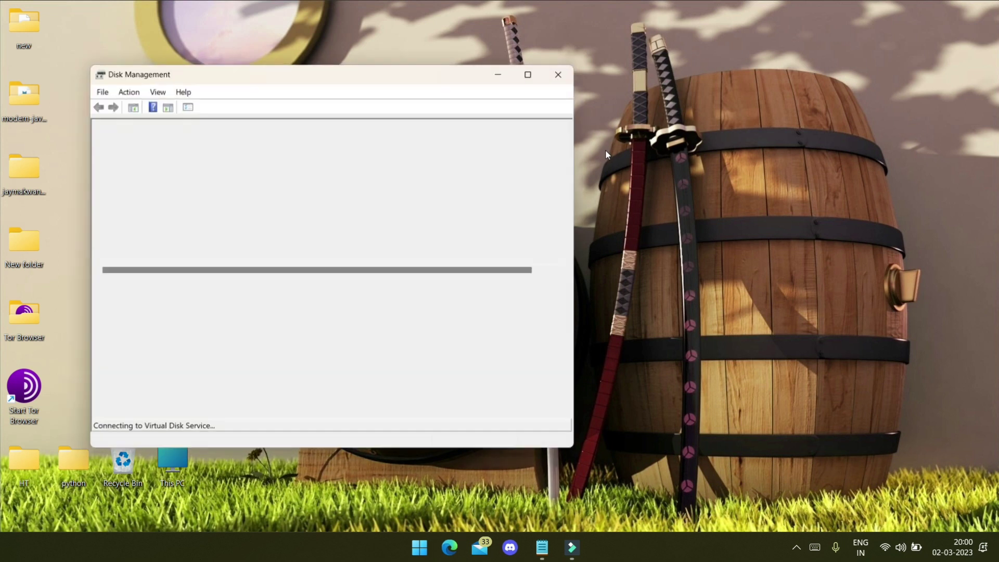
{"action": "left_click", "coordinate": [531, 73]}
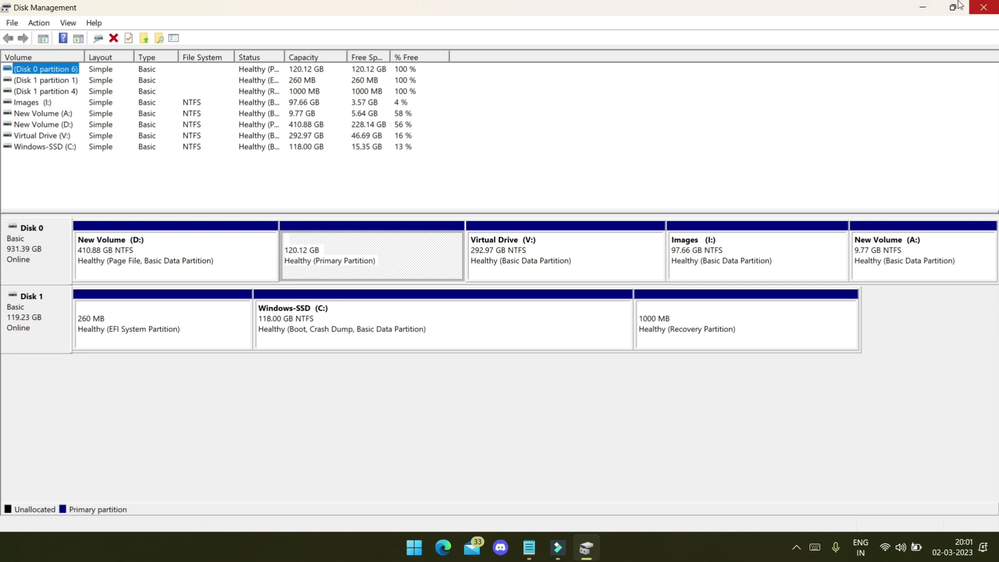
{"action": "key", "text": "alt+F4"}
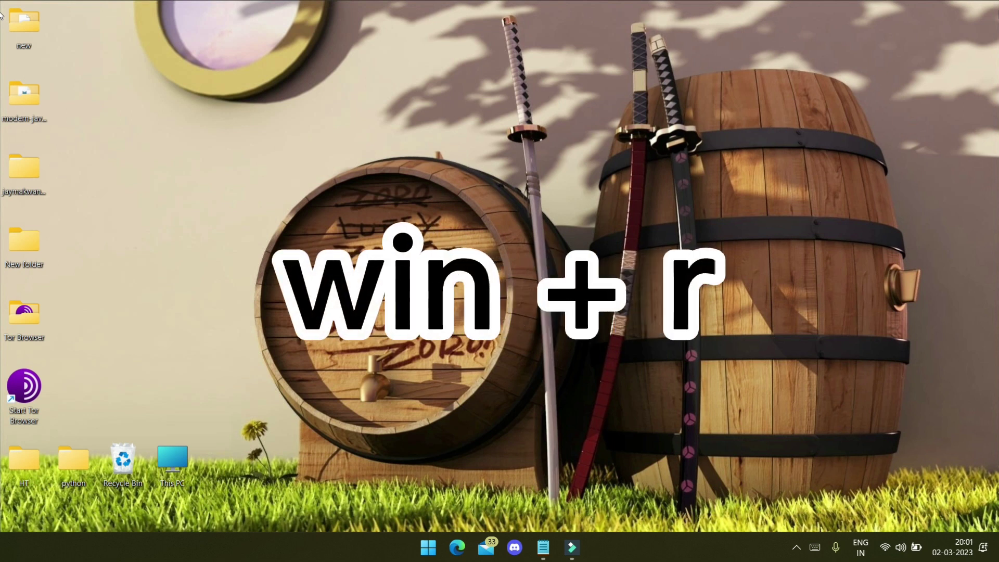
- Launch diskpart from the Run box and allow it administrator rights
{"action": "key", "text": "super+r"}
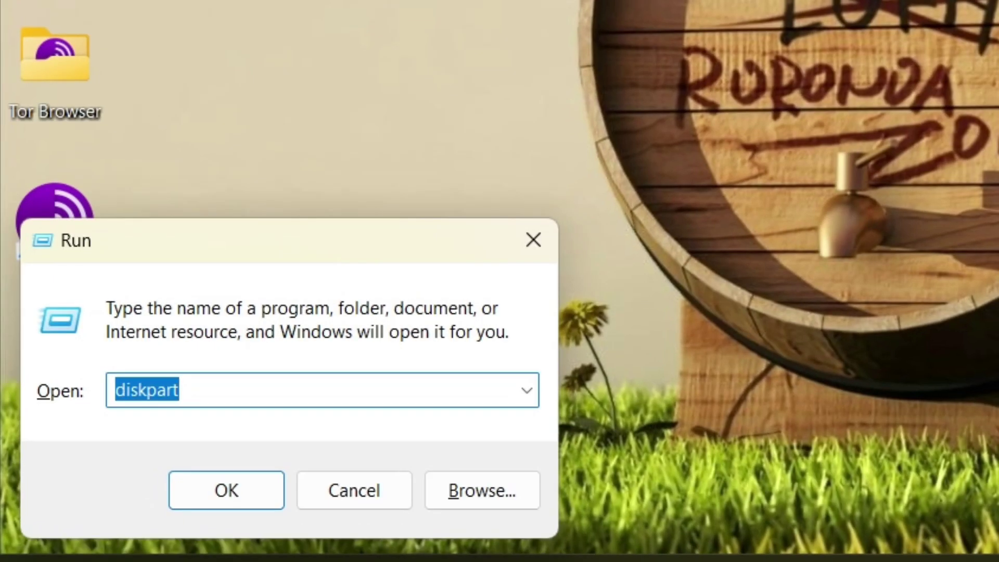
{"action": "type", "text": "diskp"}
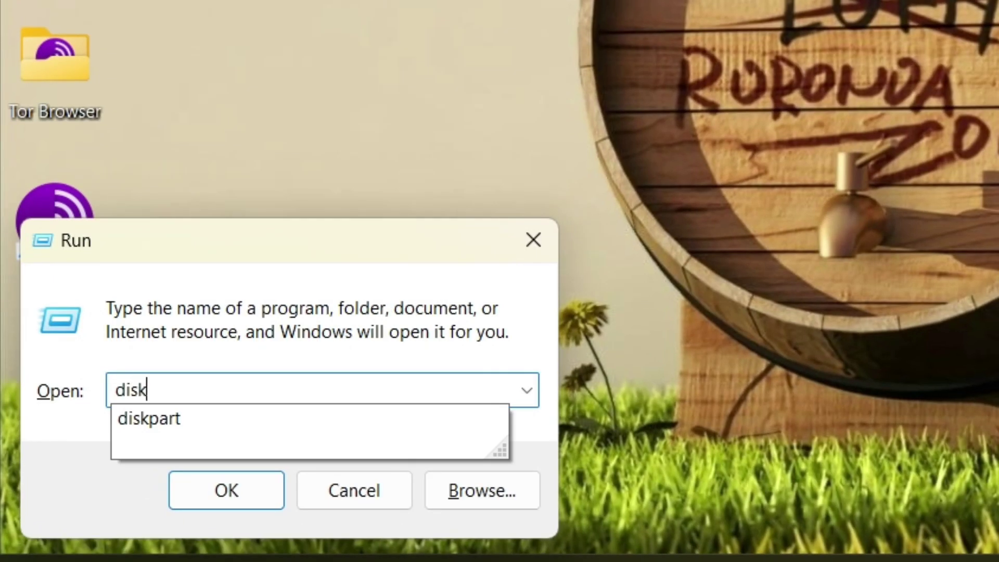
{"action": "type", "text": "art"}
{"action": "key", "text": "Return"}
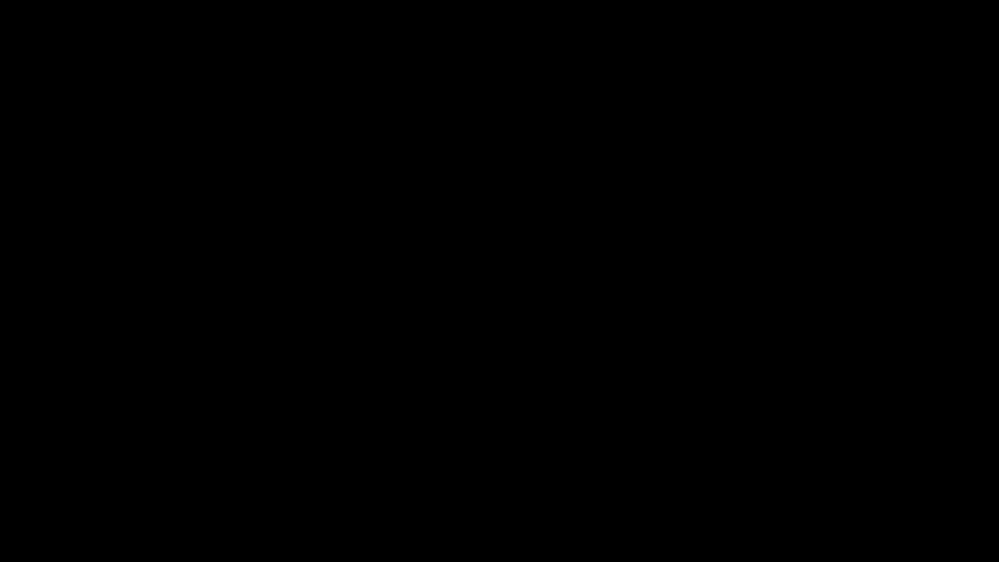
{"action": "left_click", "coordinate": [329, 222]}
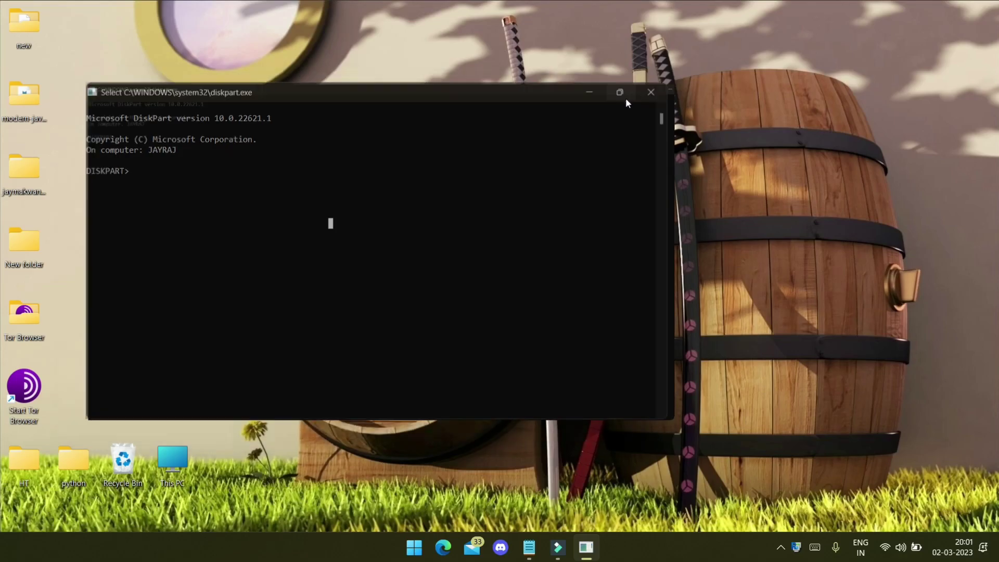
- Maximize the DiskPart console, enlarge its text, and run list volume
{"action": "left_click", "coordinate": [625, 98]}
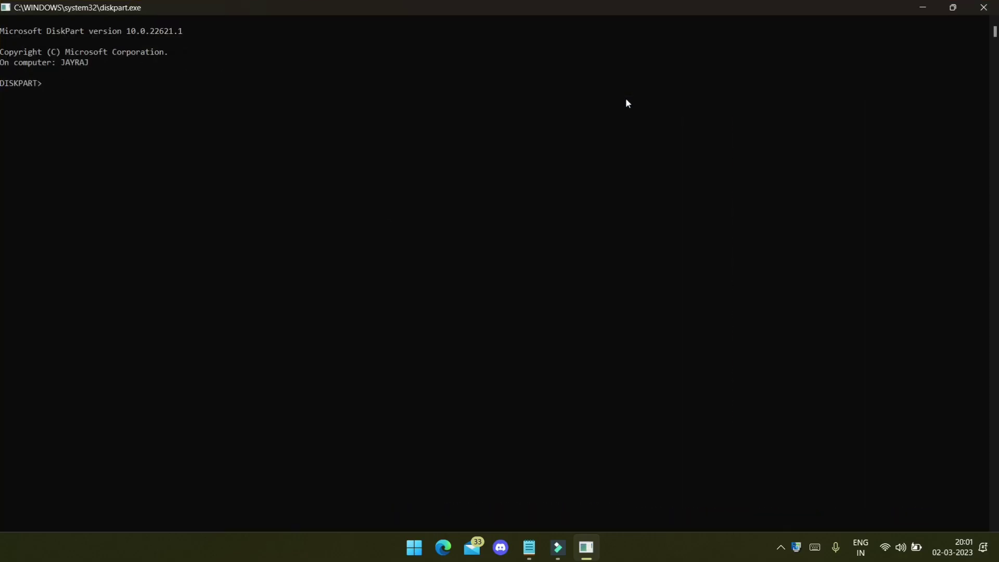
{"action": "scroll", "coordinate": [626, 100], "scroll_direction": "up", "scroll_amount": 2, "text": "ctrl"}
{"action": "scroll", "coordinate": [452, 183], "scroll_direction": "up", "scroll_amount": 3, "text": "ctrl"}
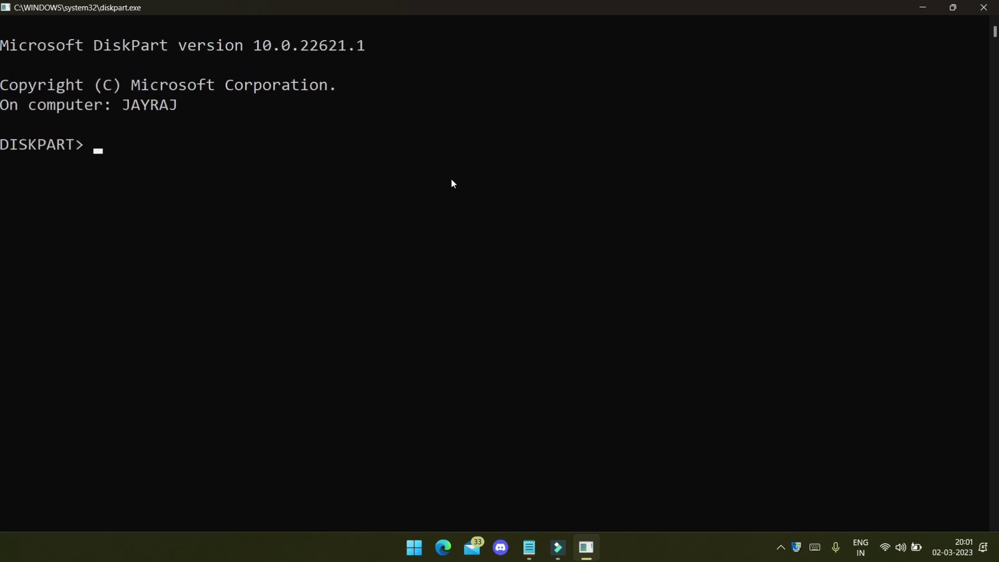
{"action": "type", "text": "list volume"}
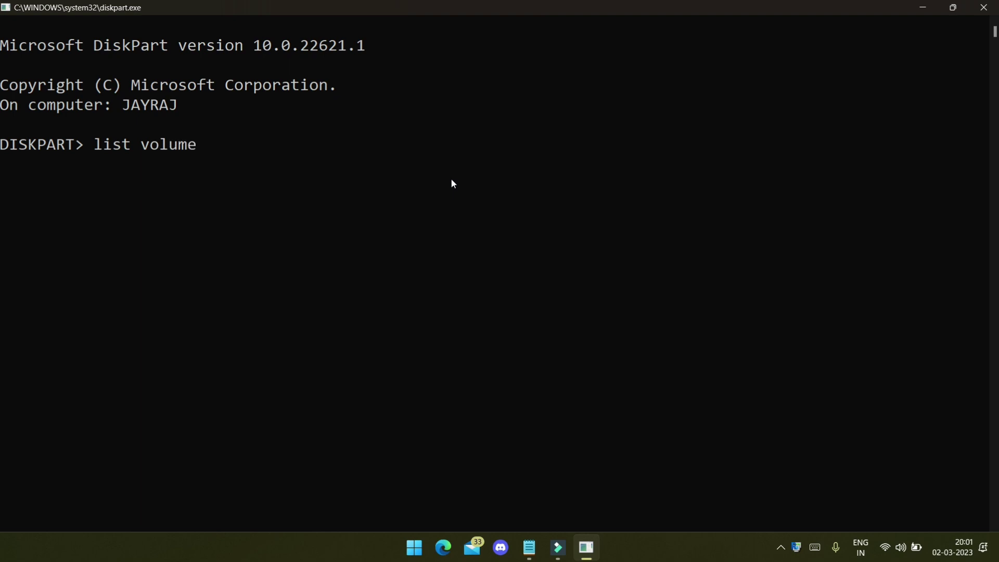
{"action": "key", "text": "Return"}
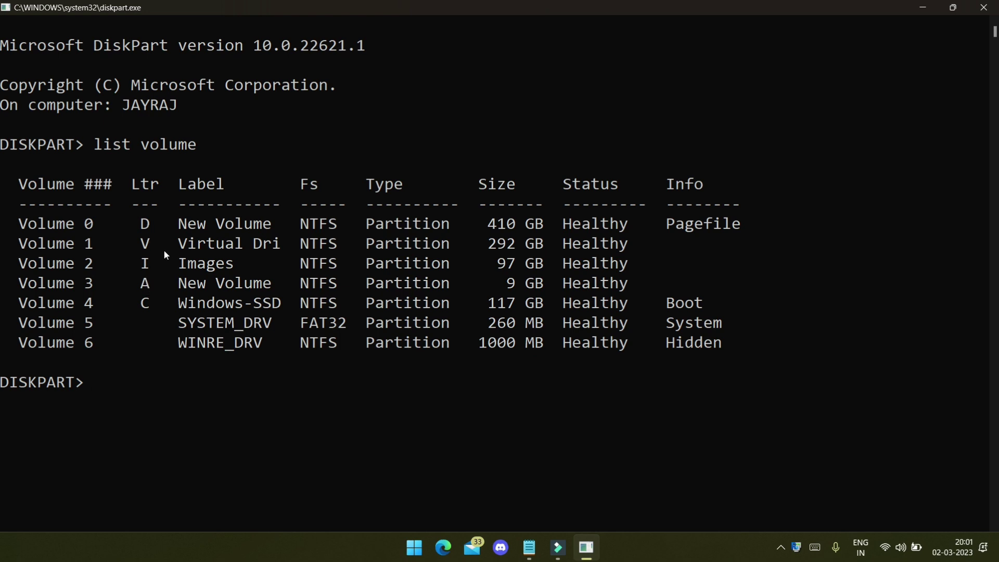
- Open Disk Management from the system tools menu and maximize it
{"action": "key", "text": "super"}
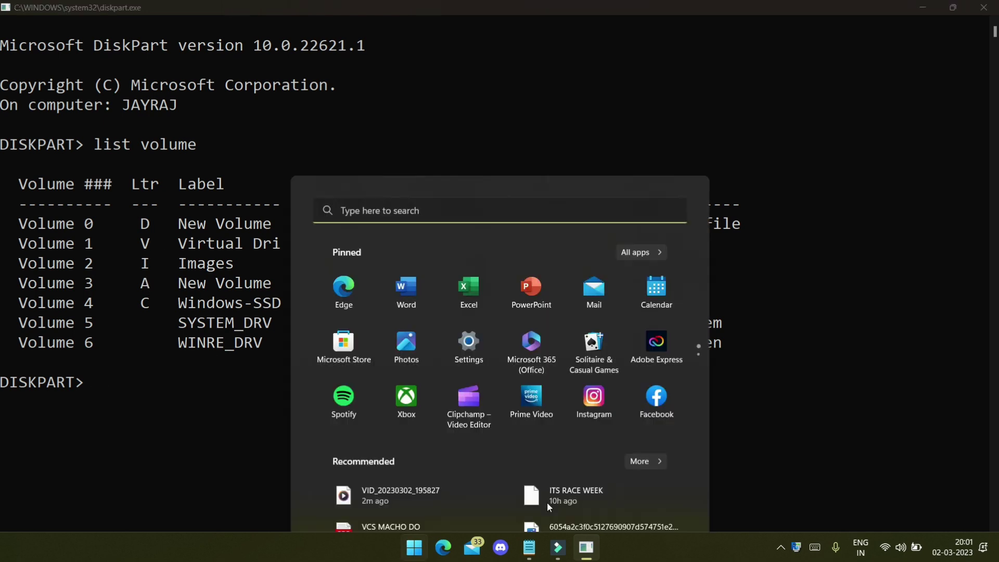
{"action": "type", "text": "disk"}
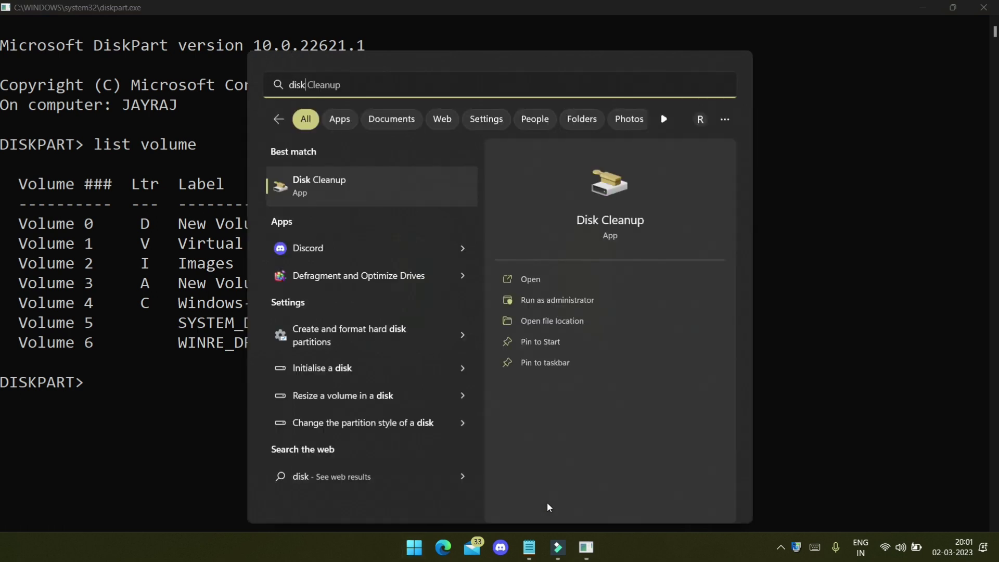
{"action": "right_click", "coordinate": [415, 547]}
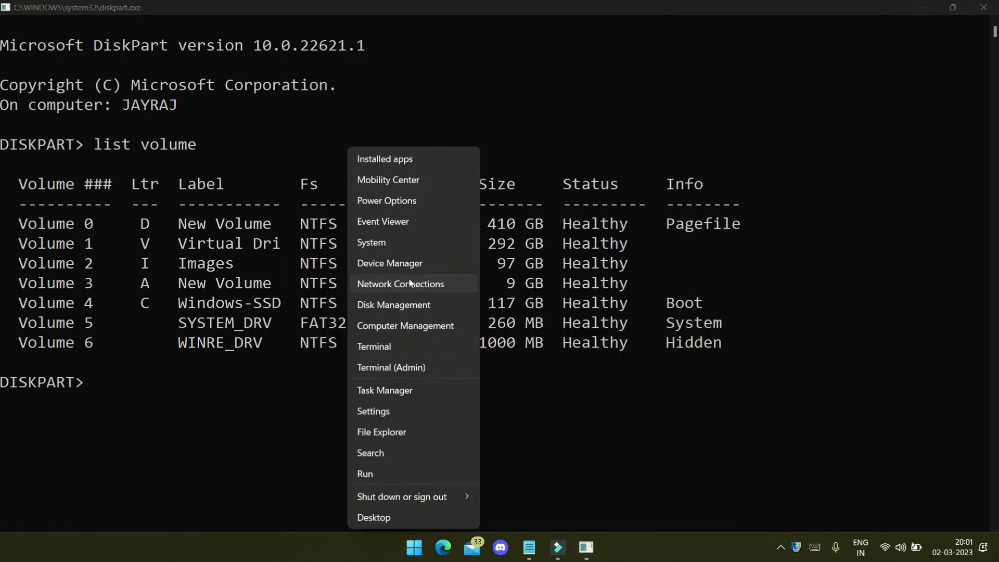
{"action": "left_click", "coordinate": [406, 306]}
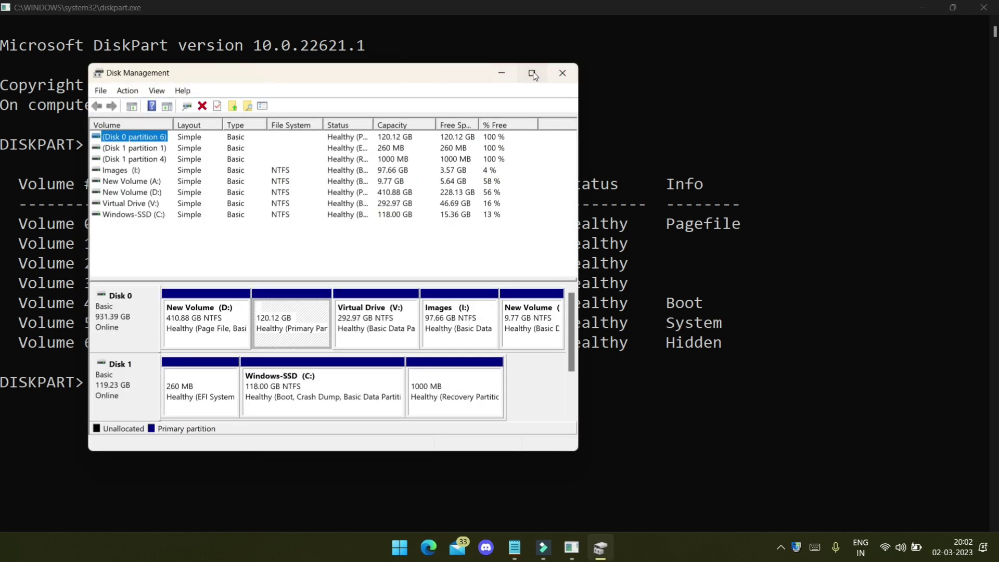
{"action": "left_click", "coordinate": [532, 73]}
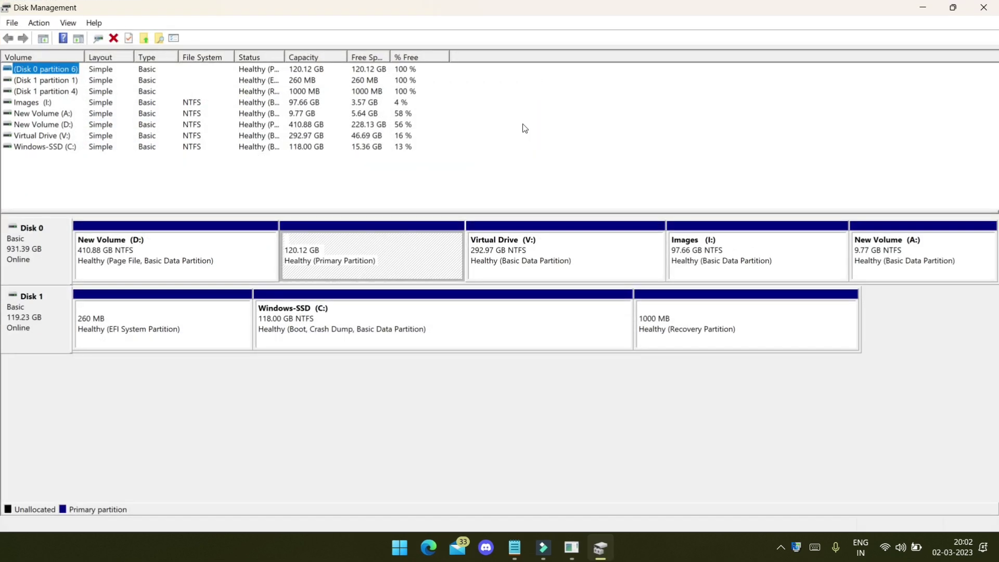
- Delete the 120.12 GB partition on Disk 0, then minimize Disk Management
{"action": "right_click", "coordinate": [378, 258]}
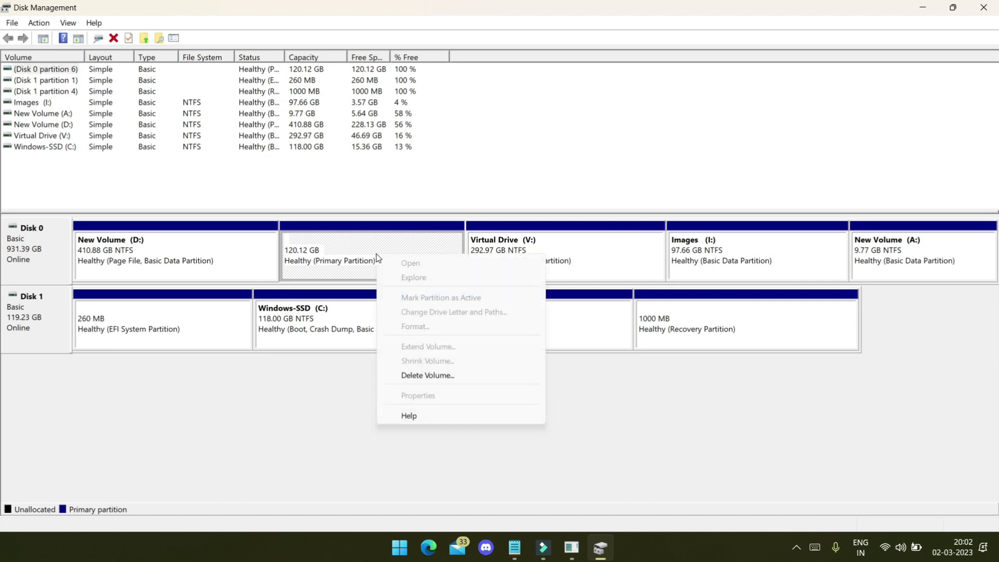
{"action": "left_click", "coordinate": [419, 375]}
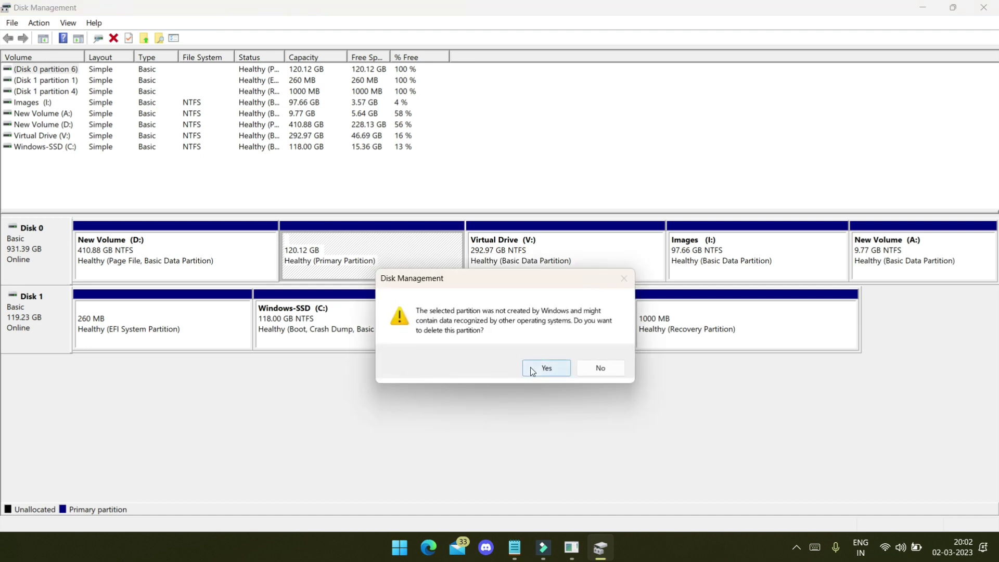
{"action": "left_click", "coordinate": [532, 370]}
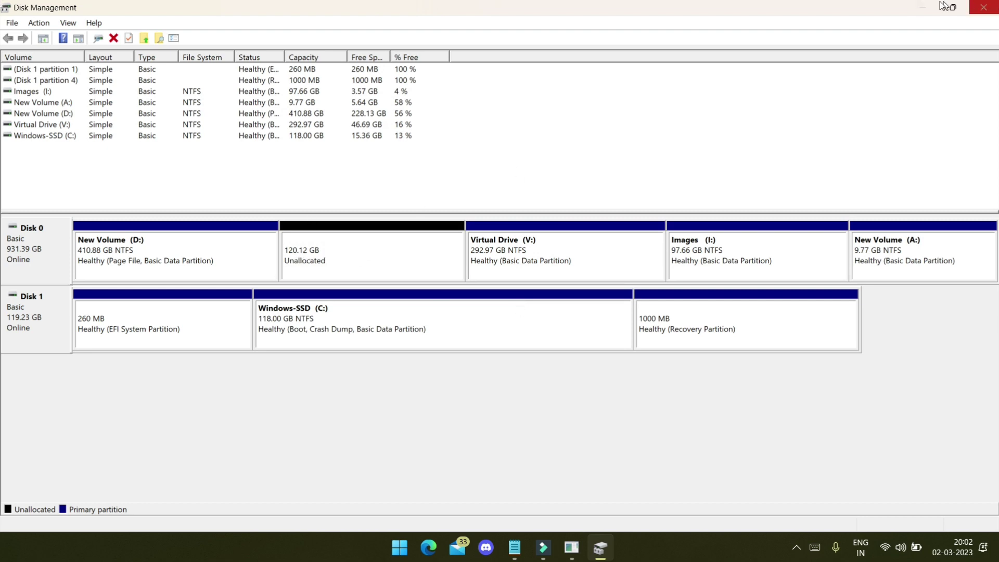
{"action": "left_click", "coordinate": [922, 7]}
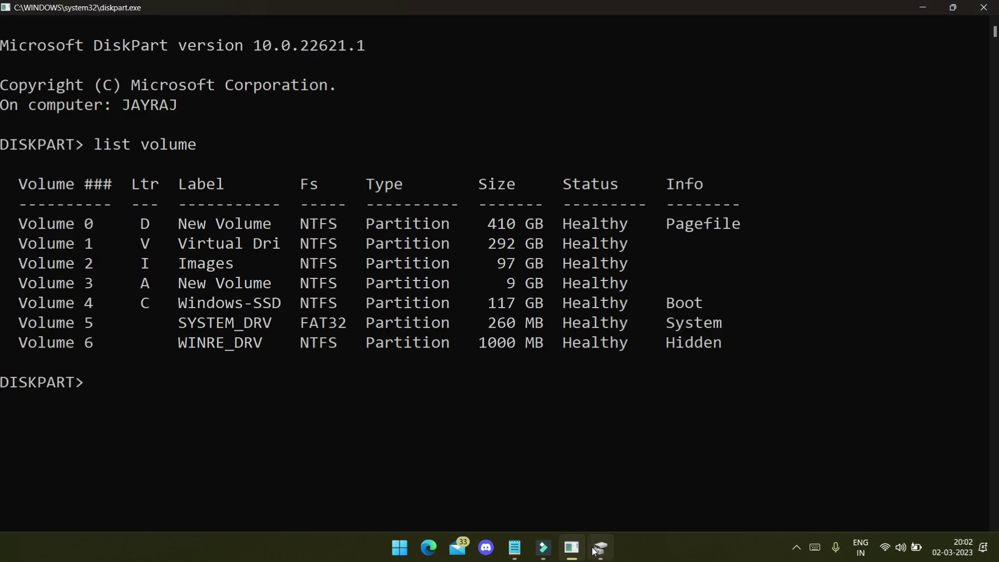
- Rerun list volume in the DiskPart console for a fresh volume table
{"action": "left_click", "coordinate": [370, 402]}
{"action": "key", "text": "Escape"}
{"action": "key", "text": "Up"}
{"action": "key", "text": "Return"}
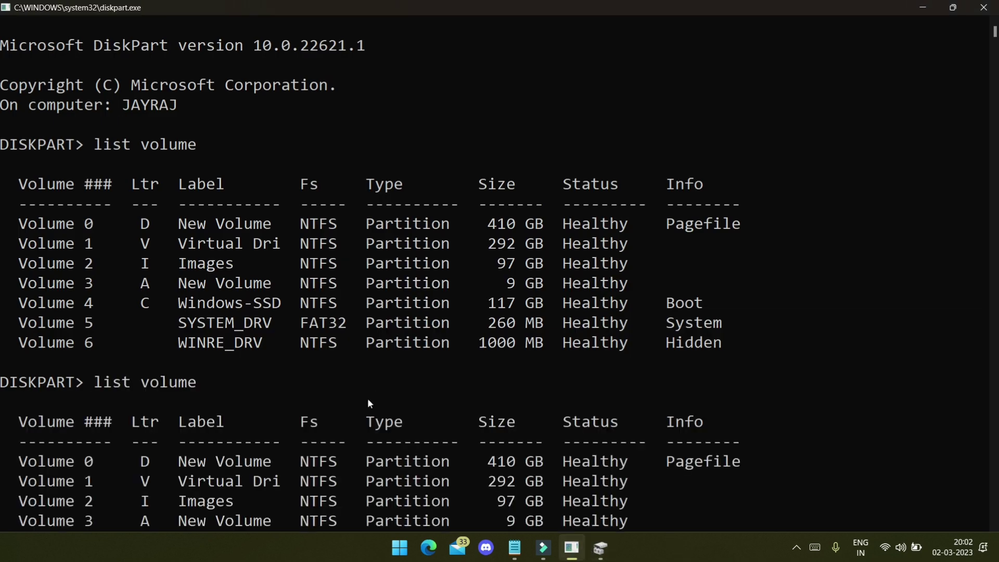
{"action": "scroll", "coordinate": [395, 389], "scroll_direction": "down", "scroll_amount": 3}
{"action": "scroll", "coordinate": [395, 389], "scroll_direction": "up", "scroll_amount": 8}
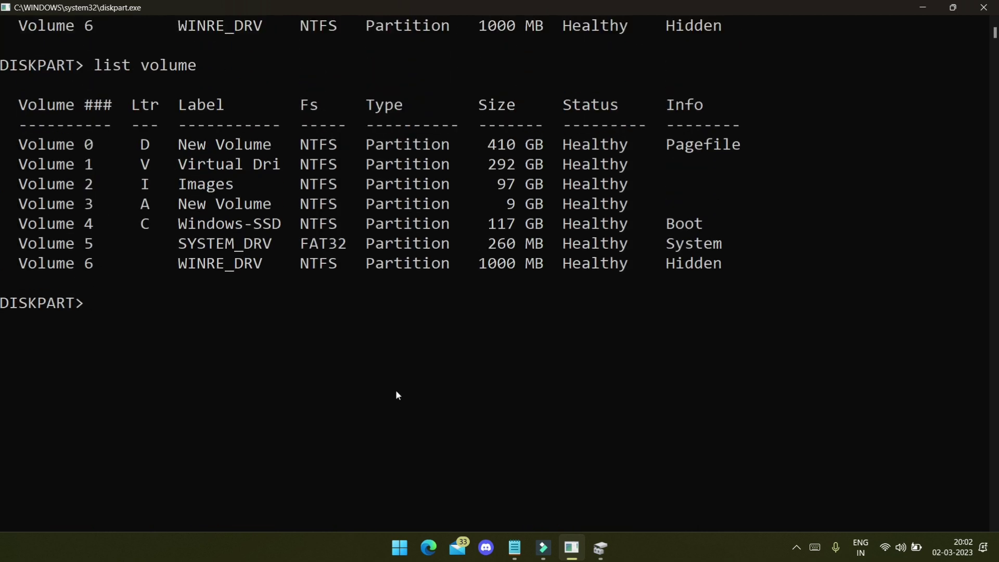
{"action": "scroll", "coordinate": [395, 389], "scroll_direction": "up", "scroll_amount": 1}
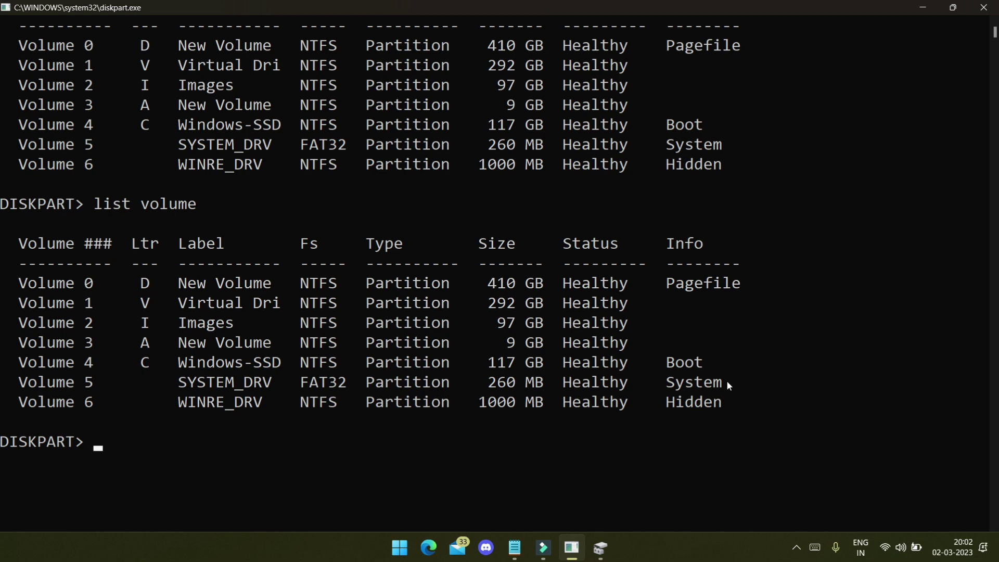
- Highlight Volume 5's System label and its 260 MB size in the listing
{"action": "left_click_drag", "start_coordinate": [727, 383], "coordinate": [659, 392]}
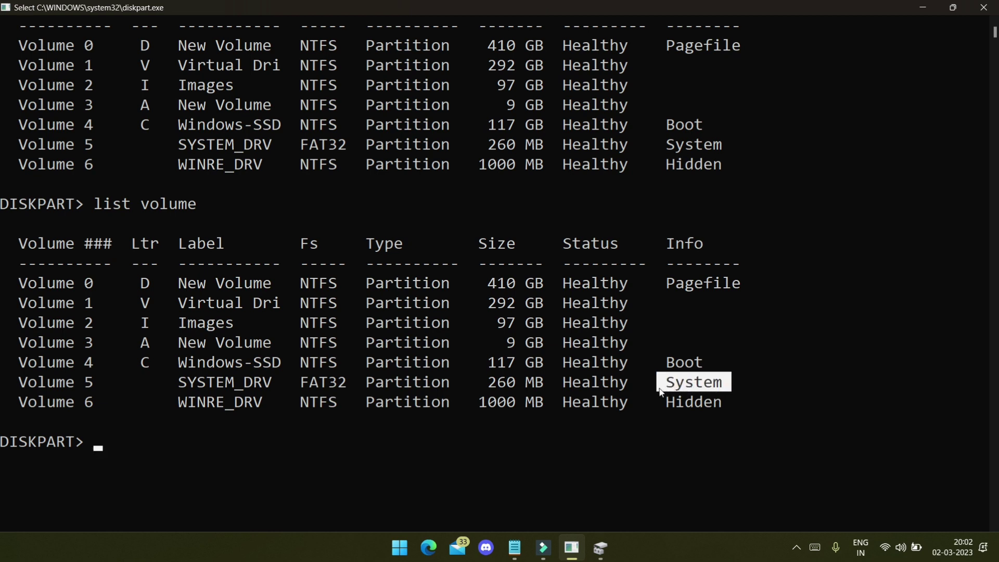
{"action": "left_click", "coordinate": [484, 383]}
{"action": "left_click_drag", "start_coordinate": [536, 385], "coordinate": [541, 386]}
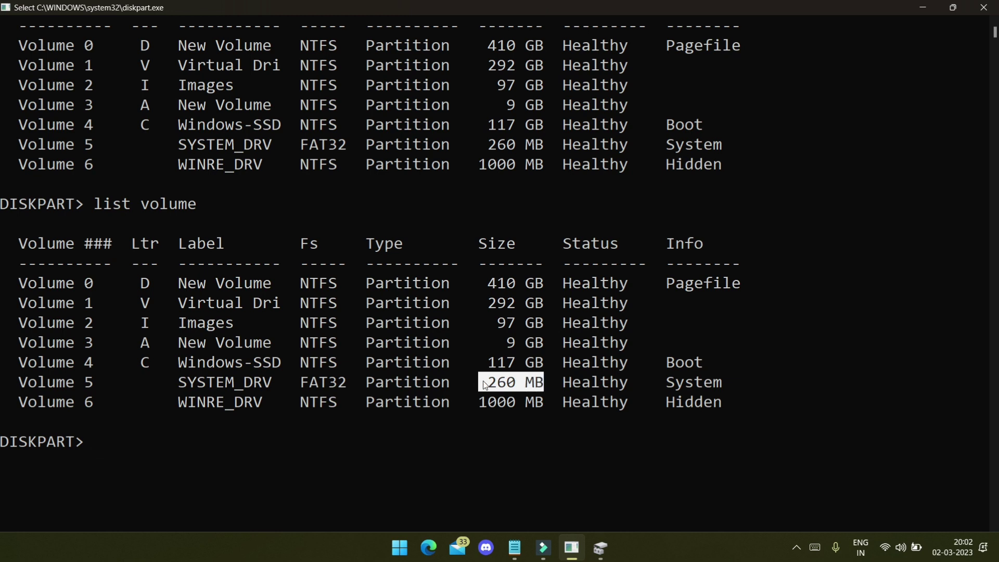
{"action": "left_click", "coordinate": [186, 445]}
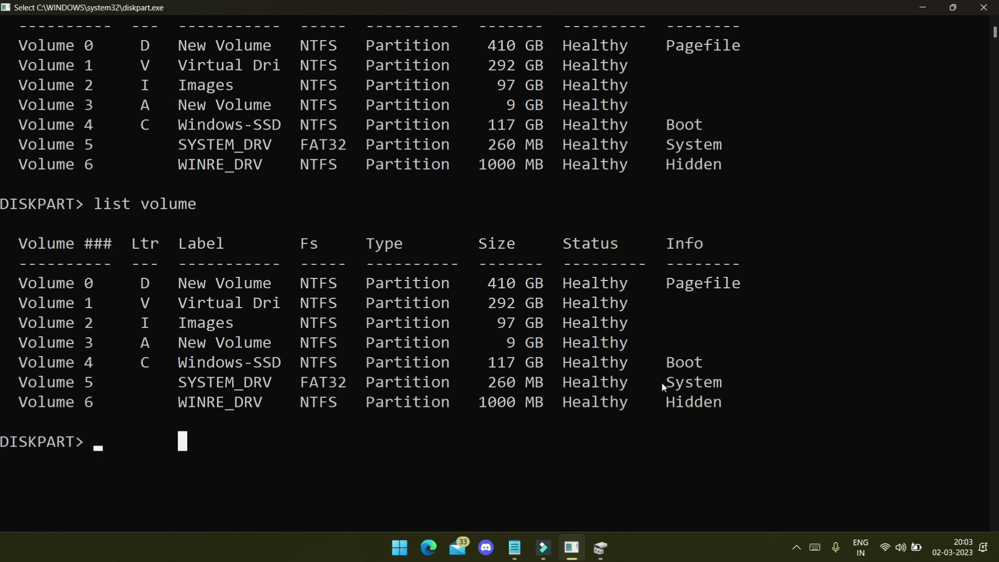
- Select Volume 5, the System partition, with select volume 5
{"action": "left_click_drag", "start_coordinate": [666, 386], "coordinate": [709, 393]}
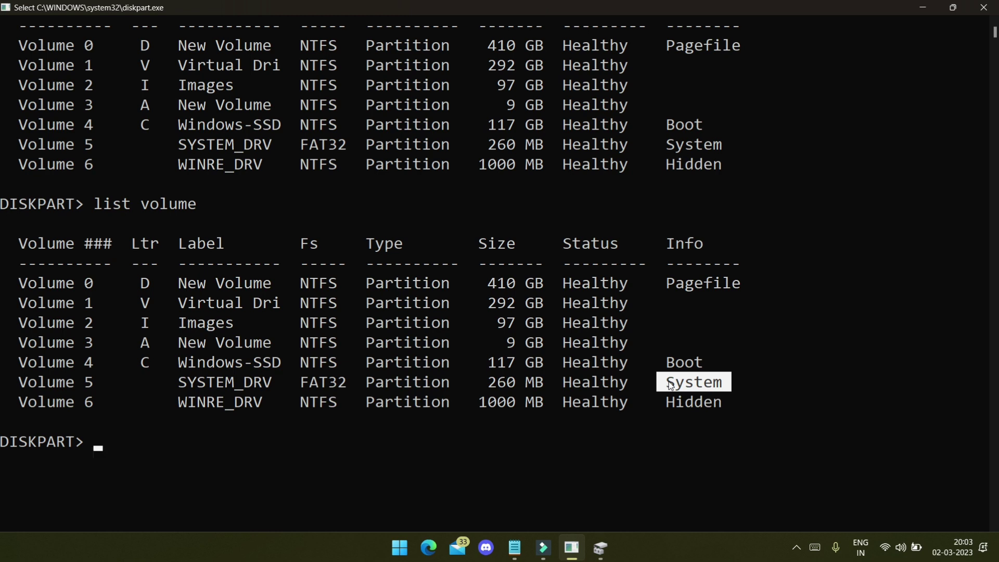
{"action": "left_click", "coordinate": [174, 461]}
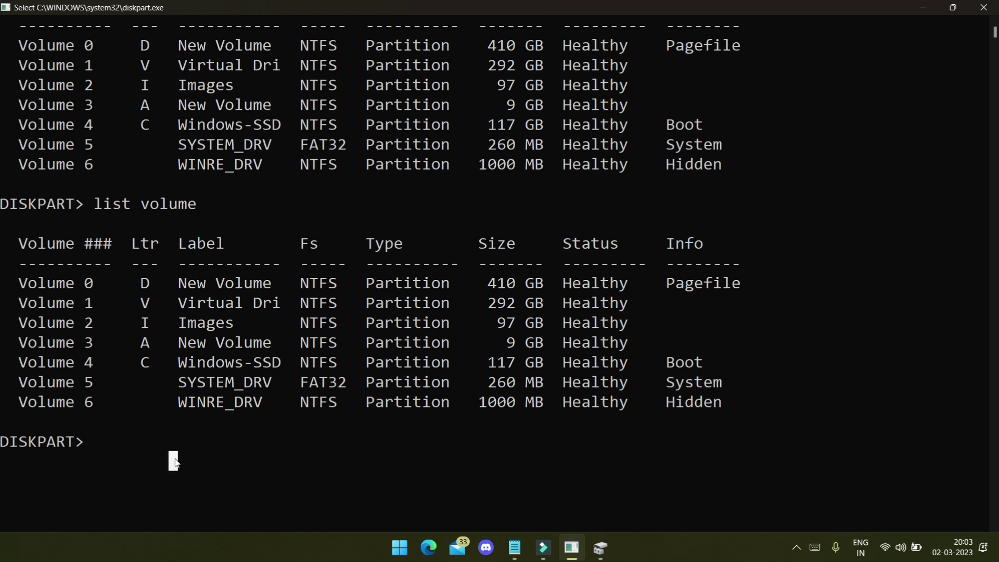
{"action": "type", "text": "sele"}
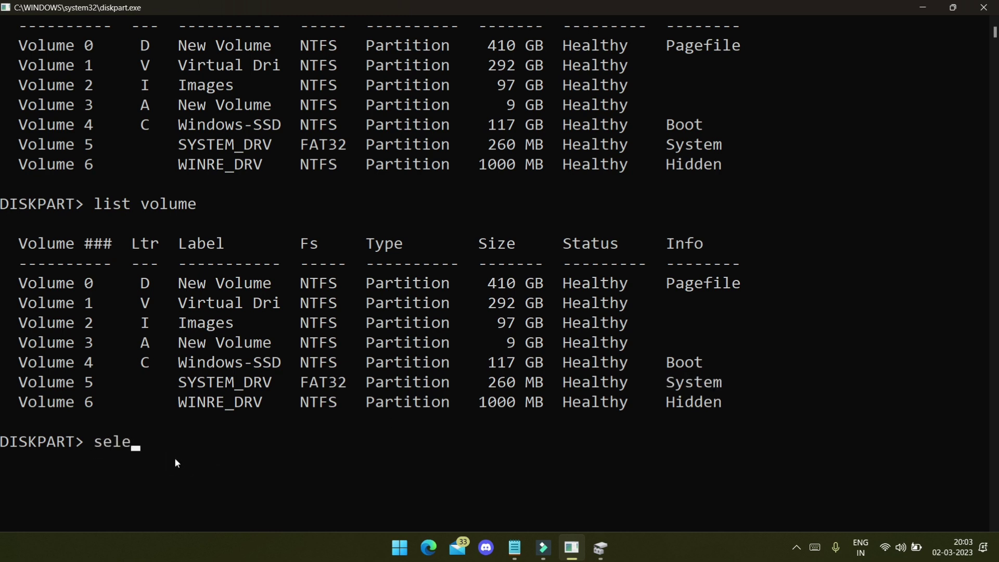
{"action": "type", "text": "ct volume "}
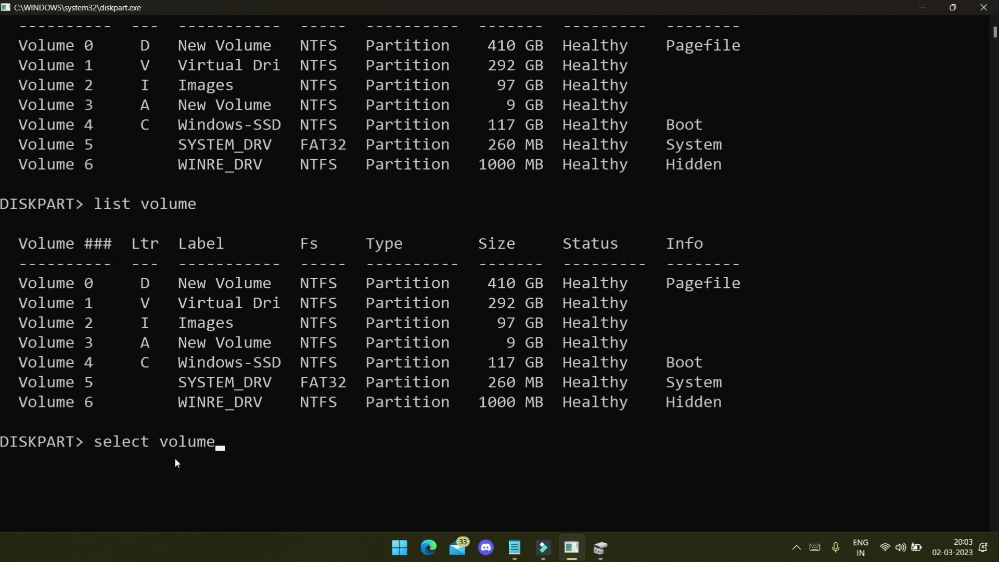
{"action": "type", "text": "5"}
{"action": "key", "text": "Return"}
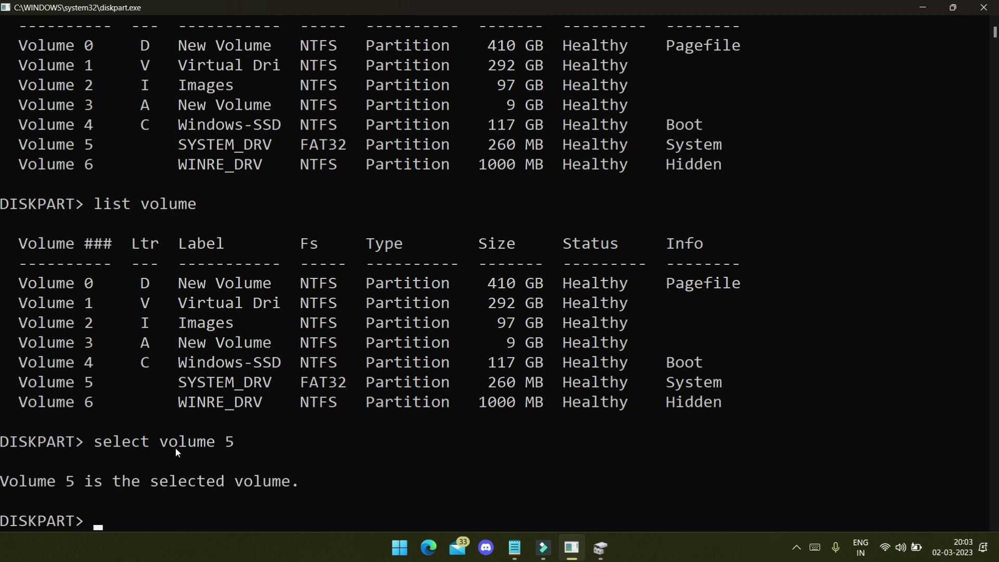
- Assign drive letter X to the selected volume
{"action": "scroll", "coordinate": [193, 419], "scroll_direction": "down", "scroll_amount": 3}
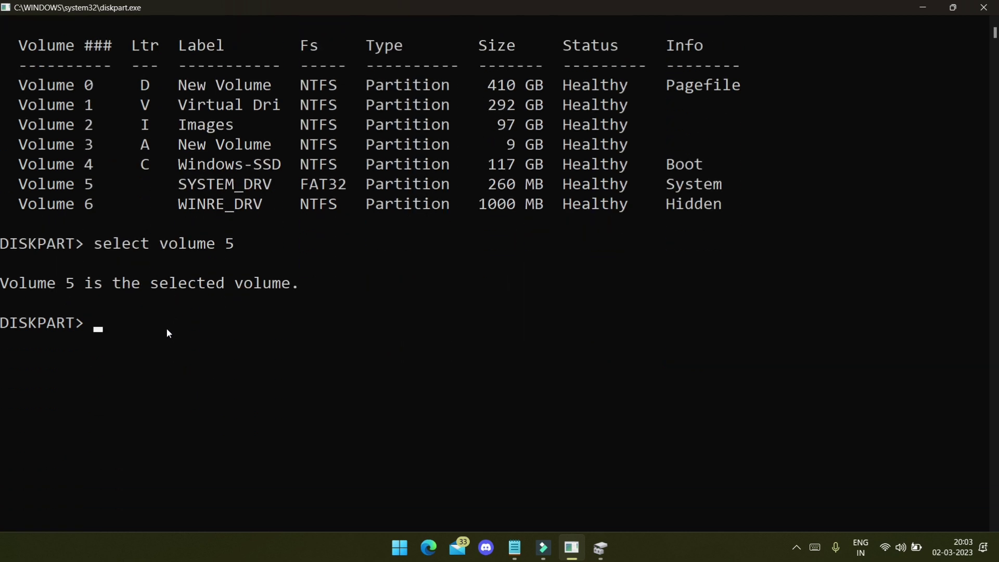
{"action": "type", "text": "assign letter=x"}
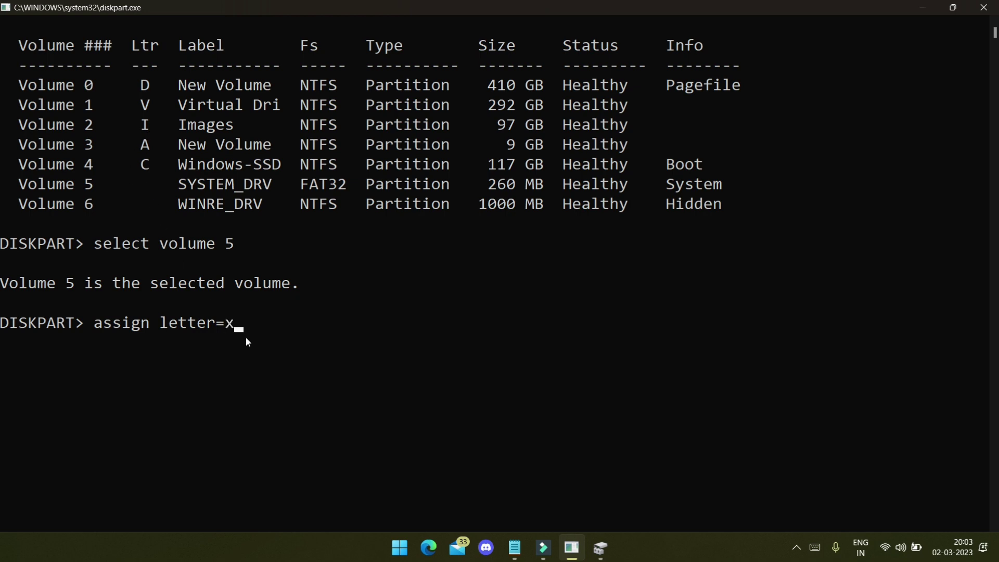
{"action": "key", "text": "Return"}
- Exit DiskPart, then verify in File Explorer's This PC that SYSTEM_DRV shows as drive X
{"action": "type", "text": "exit"}
{"action": "key", "text": "Return"}
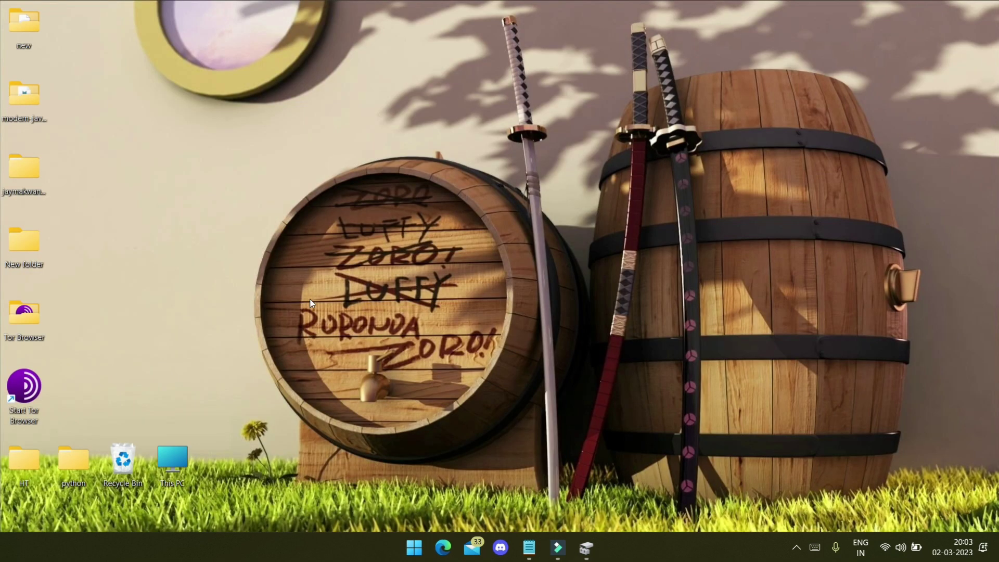
{"action": "key", "text": "super"}
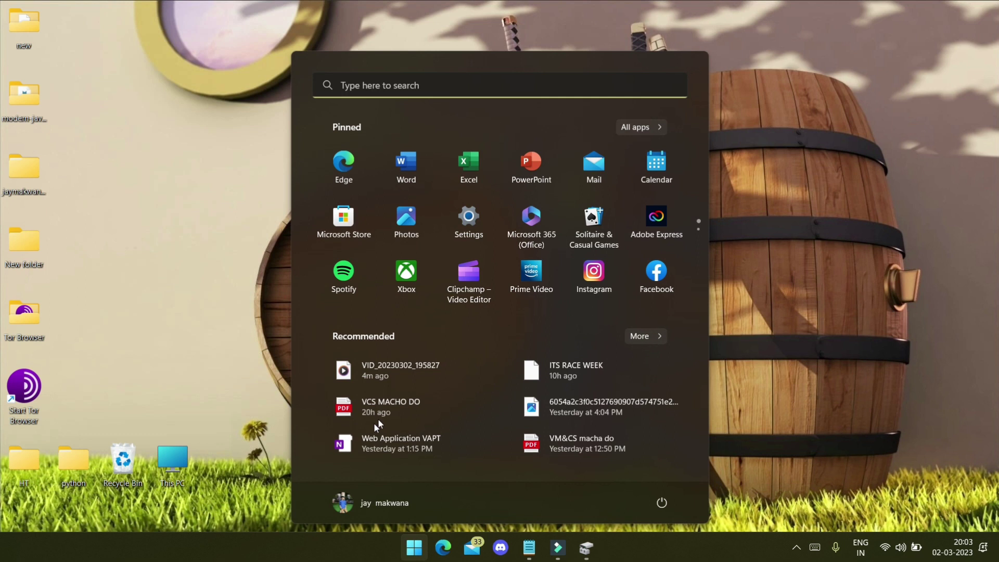
{"action": "key", "text": "super+e"}
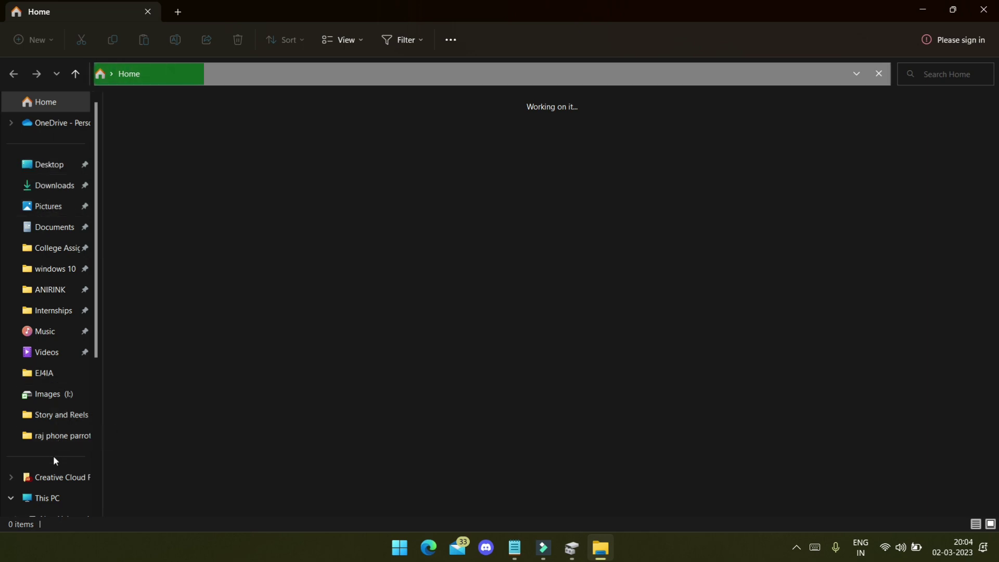
{"action": "left_click", "coordinate": [47, 498]}
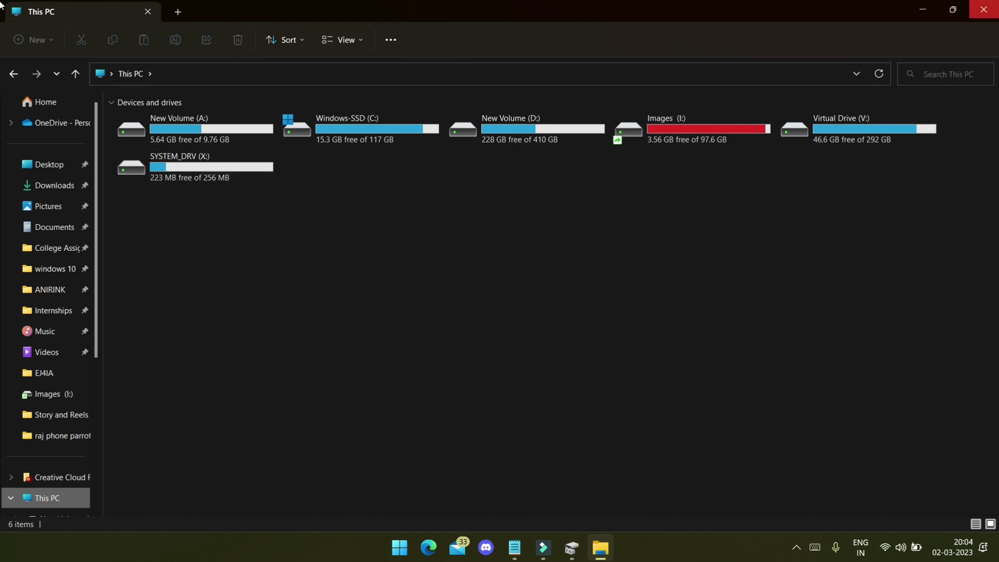
{"action": "left_click", "coordinate": [983, 10]}
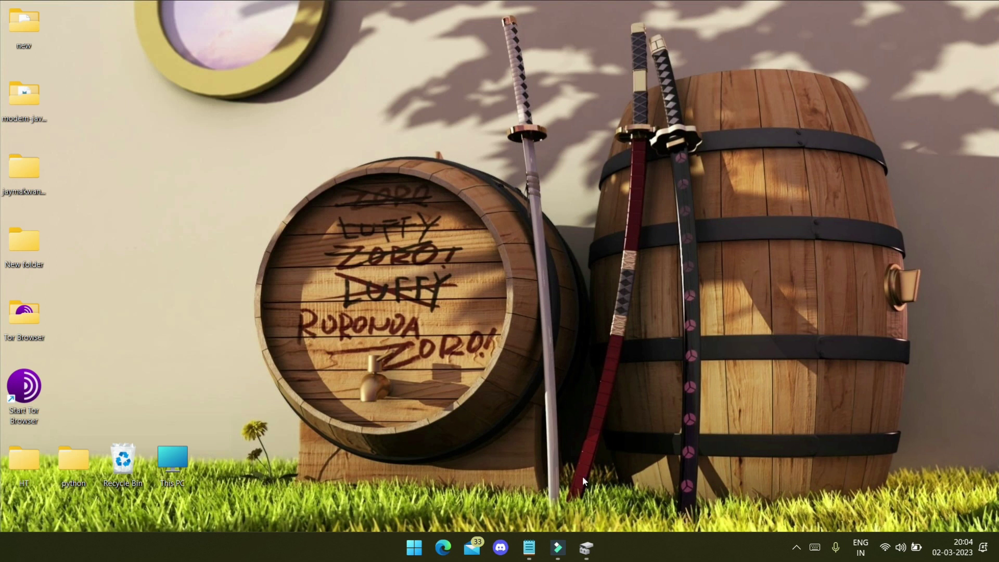
- Search for cmd and run Command Prompt as administrator
{"action": "key", "text": "super"}
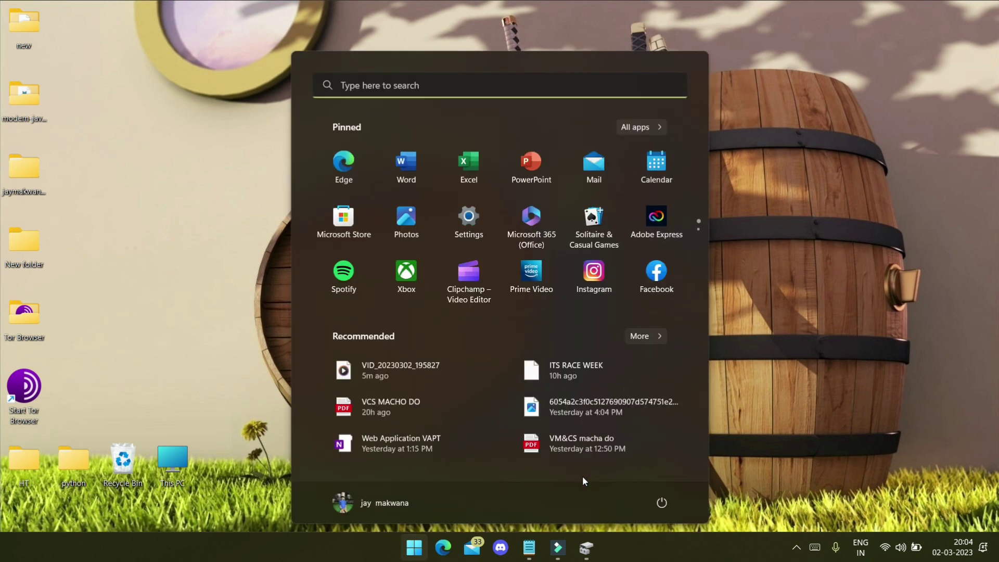
{"action": "type", "text": "c"}
{"action": "key", "text": "BackSpace"}
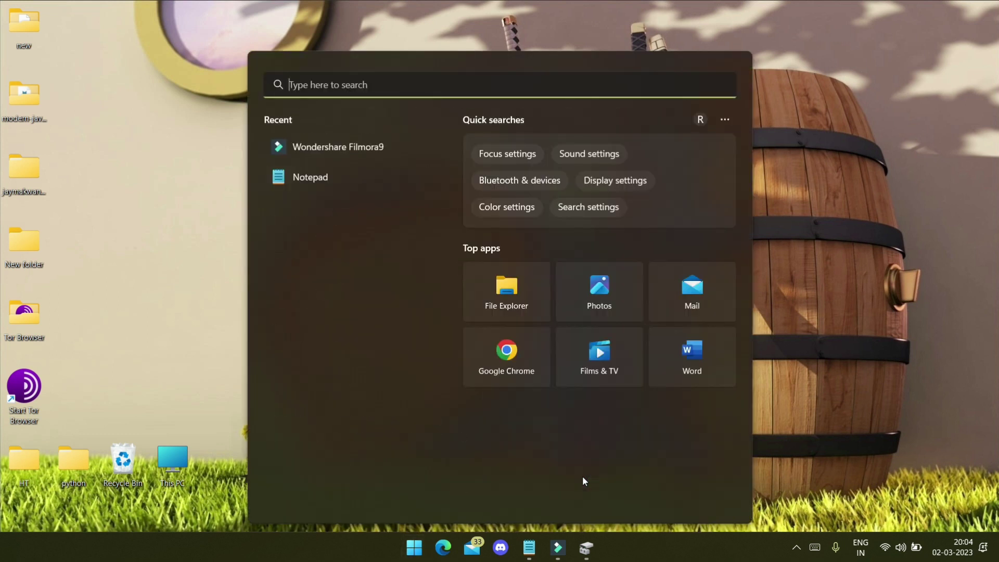
{"action": "type", "text": "cmd"}
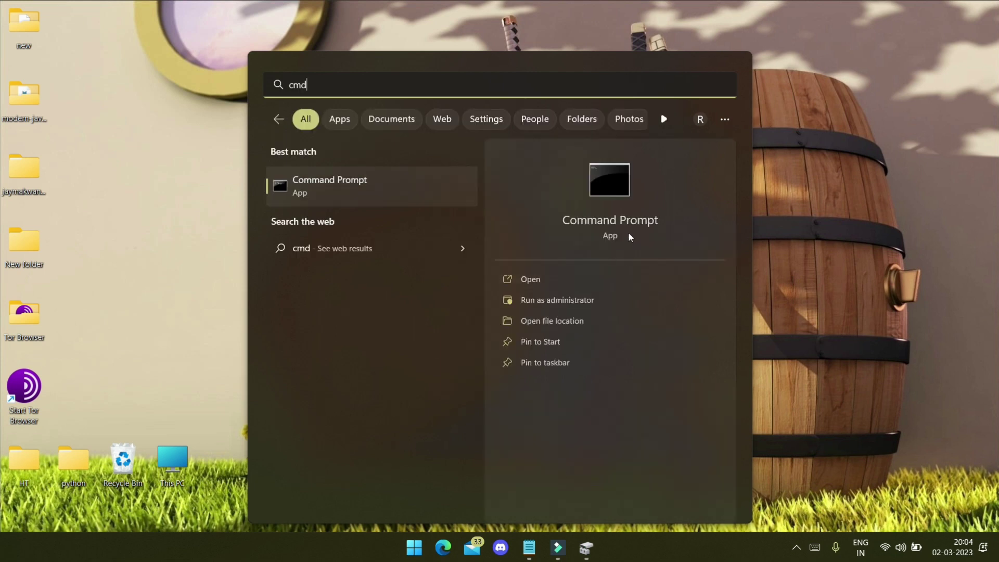
{"action": "left_click", "coordinate": [543, 298]}
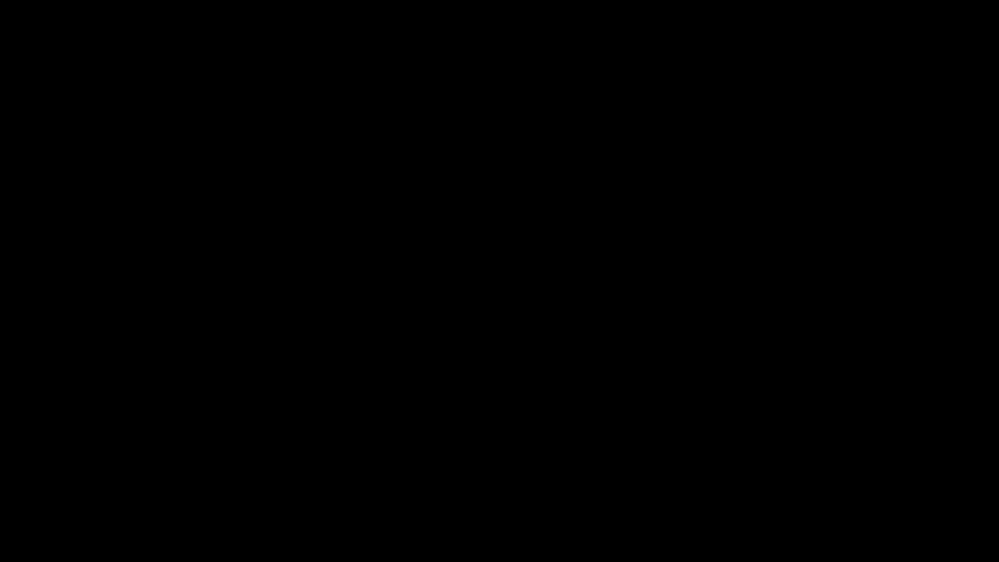
{"action": "left_click", "coordinate": [465, 384]}
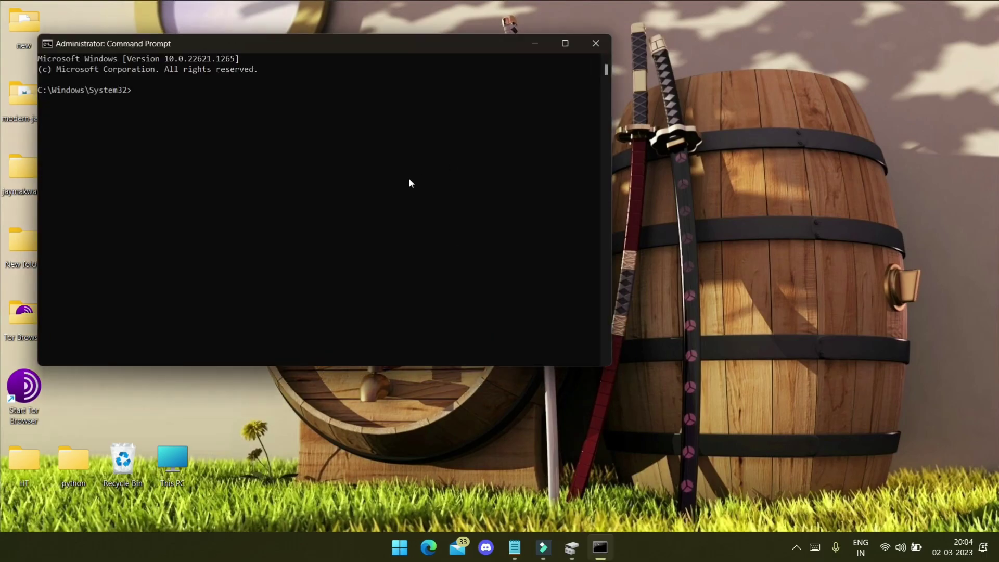
- Maximize the Command Prompt window and enlarge its text
{"action": "scroll", "coordinate": [409, 182], "scroll_direction": "up", "scroll_amount": 2}
{"action": "left_click", "coordinate": [691, 42]}
{"action": "scroll", "coordinate": [306, 193], "scroll_direction": "up", "scroll_amount": 5}
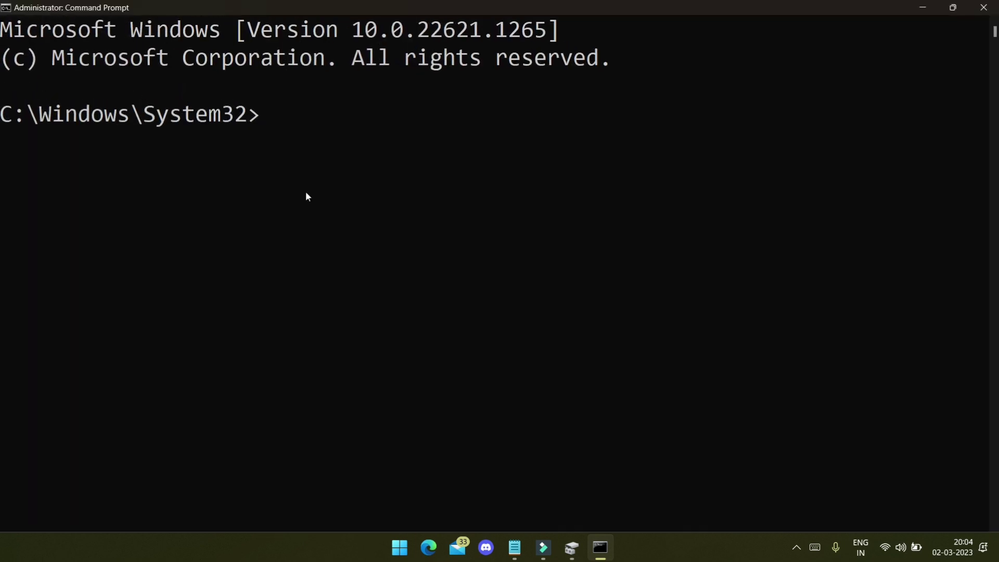
- Switch the Command Prompt to drive X with x:
{"action": "type", "text": "l"}
{"action": "key", "text": "BackSpace"}
{"action": "type", "text": "x:"}
{"action": "key", "text": "Return"}
- List drive X's contents with dir and mark the EFI and BOOT folders
{"action": "type", "text": "dir"}
{"action": "key", "text": "Return"}
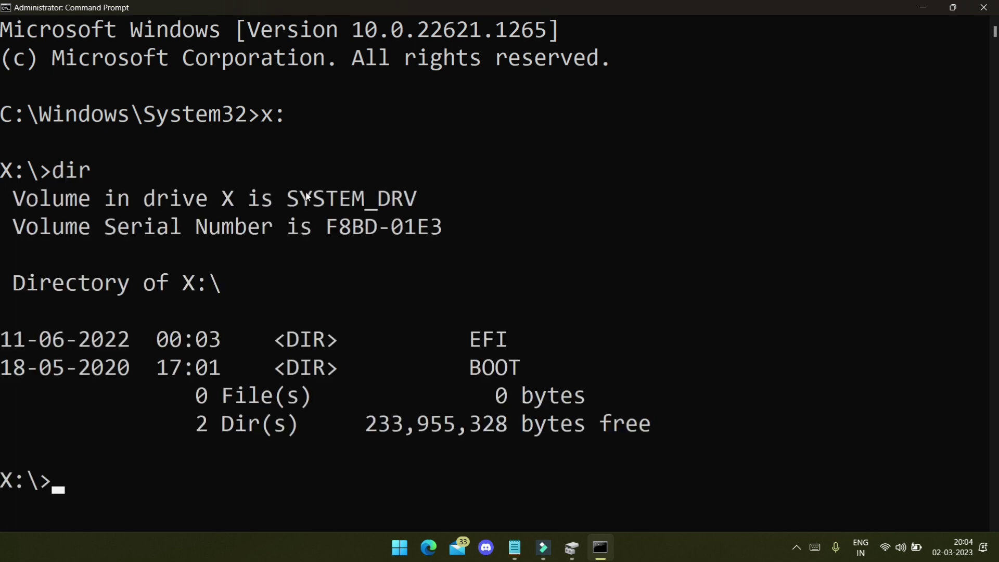
{"action": "scroll", "coordinate": [280, 282], "scroll_direction": "down", "scroll_amount": 2}
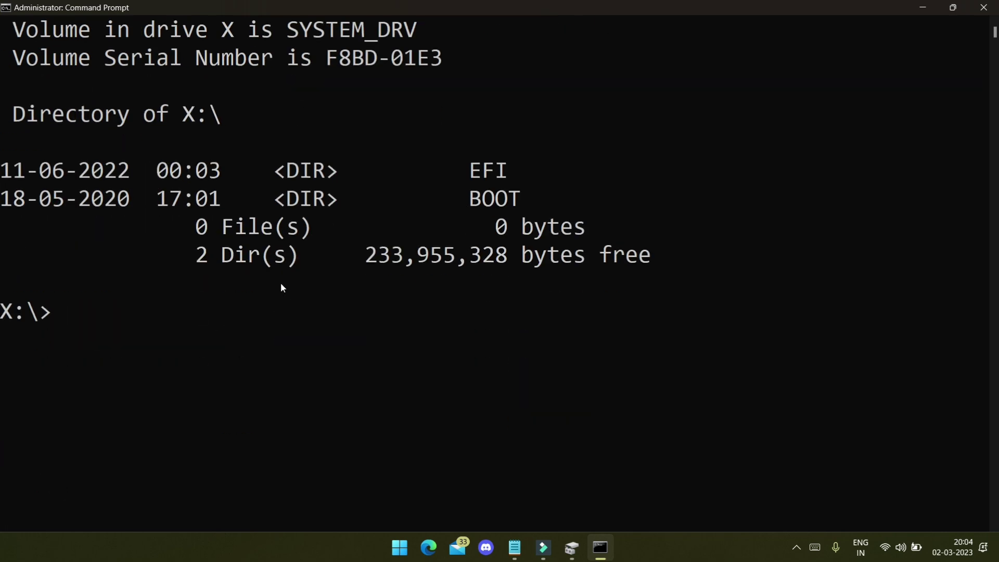
{"action": "scroll", "coordinate": [281, 287], "scroll_direction": "up", "scroll_amount": 1}
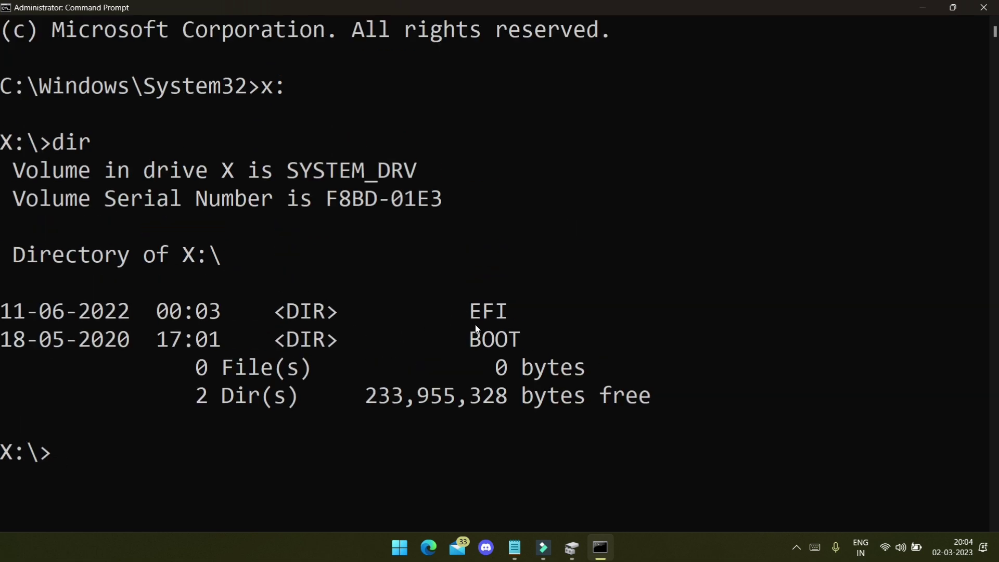
{"action": "left_click_drag", "start_coordinate": [472, 311], "coordinate": [520, 333]}
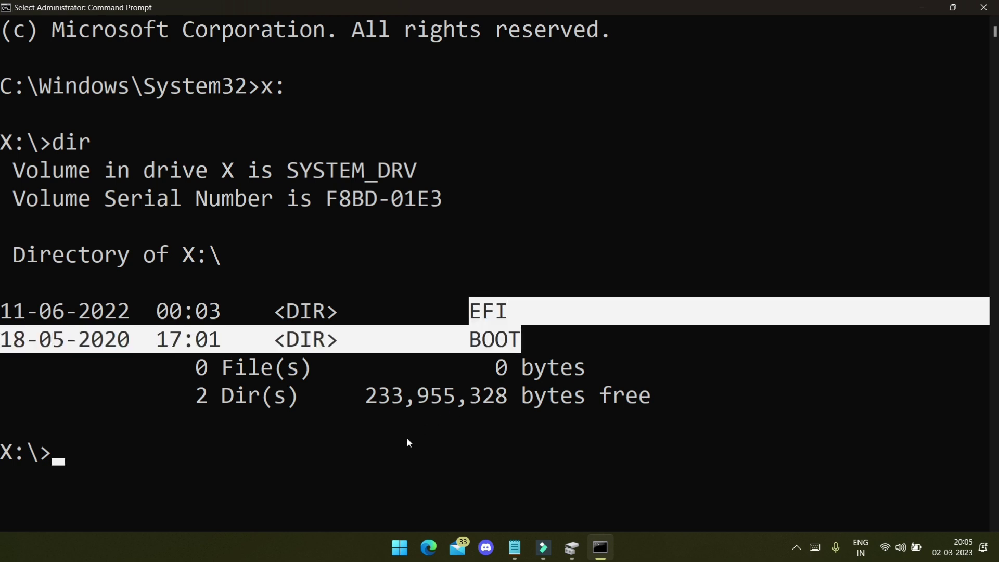
{"action": "left_click", "coordinate": [497, 409]}
- Change into the EFI folder with cd EFI
{"action": "left_click", "coordinate": [317, 454]}
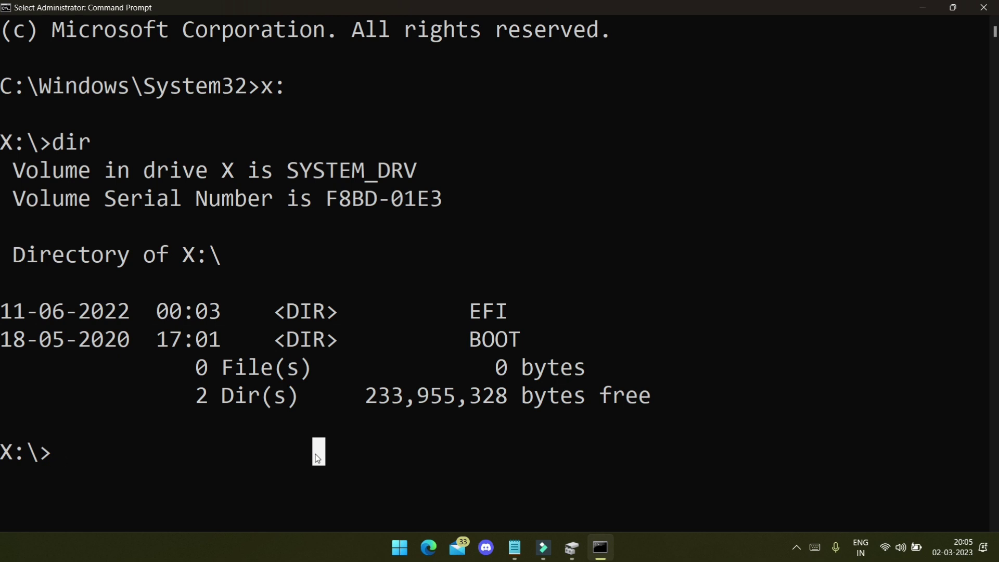
{"action": "type", "text": "cd"}
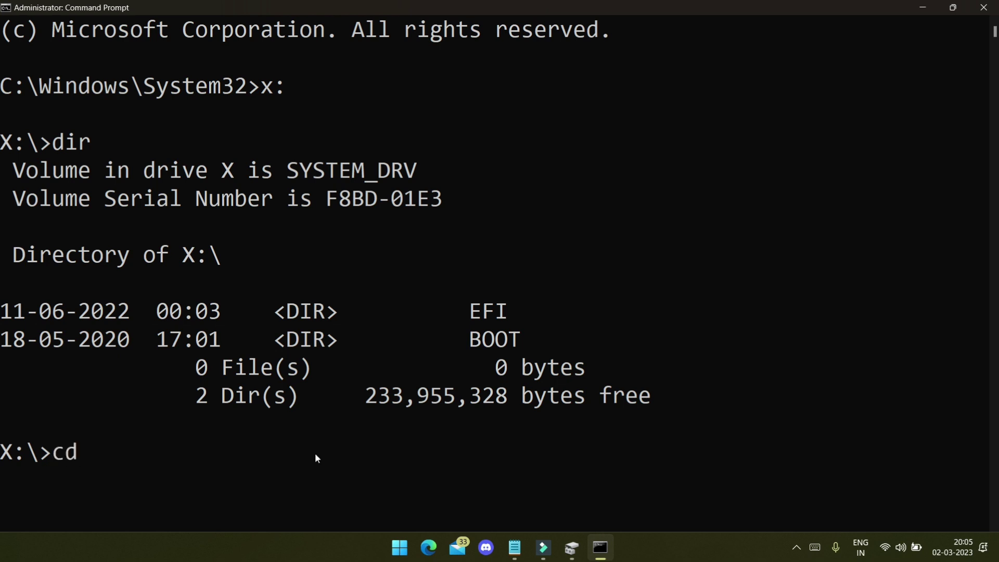
{"action": "type", "text": " EFI"}
{"action": "key", "text": "Return"}
{"action": "scroll", "coordinate": [333, 429], "scroll_direction": "down", "scroll_amount": 5}
{"action": "scroll", "coordinate": [333, 428], "scroll_direction": "up", "scroll_amount": 2}
{"action": "scroll", "coordinate": [332, 426], "scroll_direction": "up", "scroll_amount": 1}
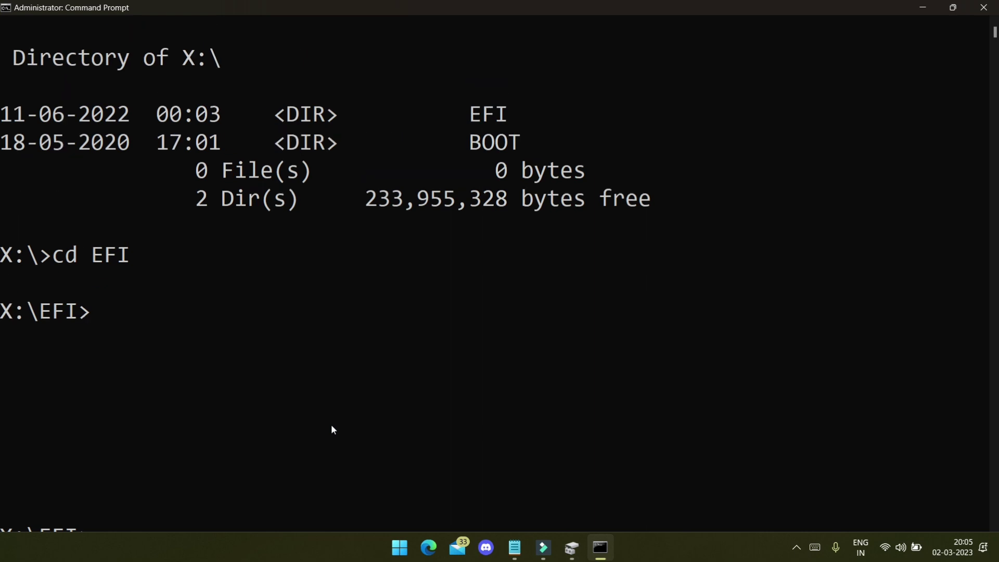
- List the X:\EFI folder's contents with dir
{"action": "type", "text": "dit"}
{"action": "key", "text": "BackSpace"}
{"action": "type", "text": "r"}
{"action": "scroll", "coordinate": [331, 424], "scroll_direction": "up", "scroll_amount": 3}
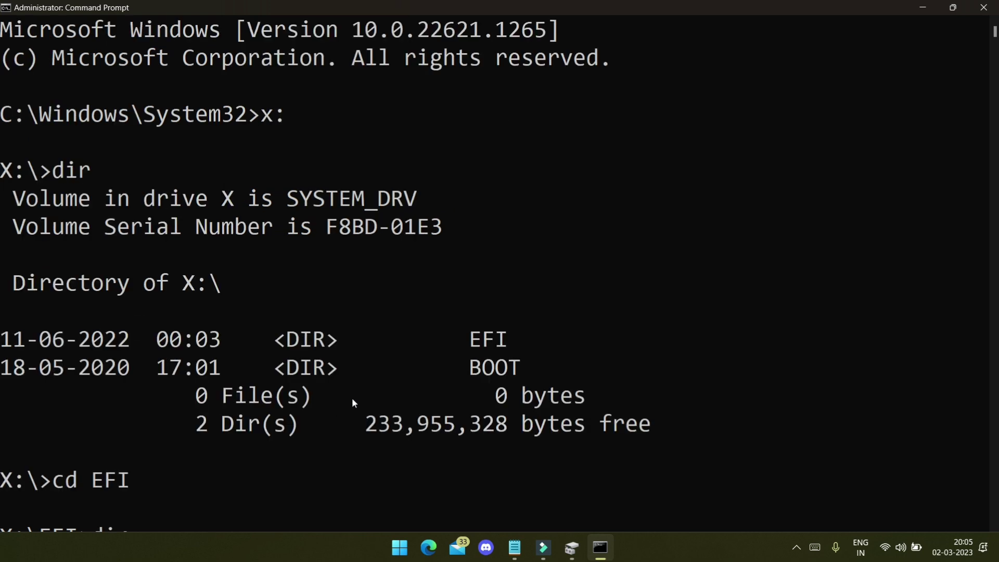
{"action": "scroll", "coordinate": [353, 399], "scroll_direction": "down", "scroll_amount": 1}
{"action": "scroll", "coordinate": [351, 398], "scroll_direction": "down", "scroll_amount": 4}
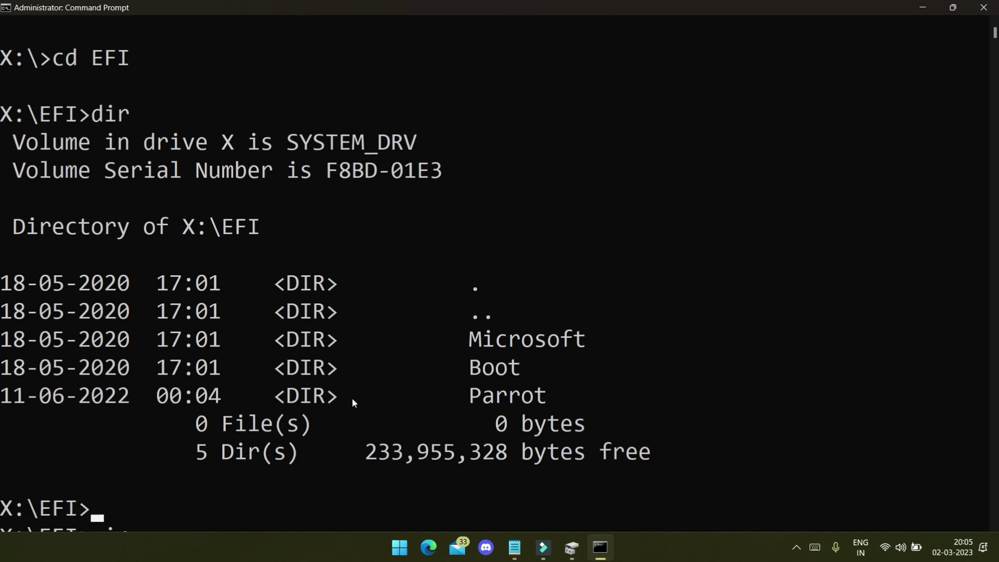
{"action": "scroll", "coordinate": [352, 397], "scroll_direction": "down", "scroll_amount": 1}
{"action": "scroll", "coordinate": [352, 397], "scroll_direction": "down", "scroll_amount": 1}
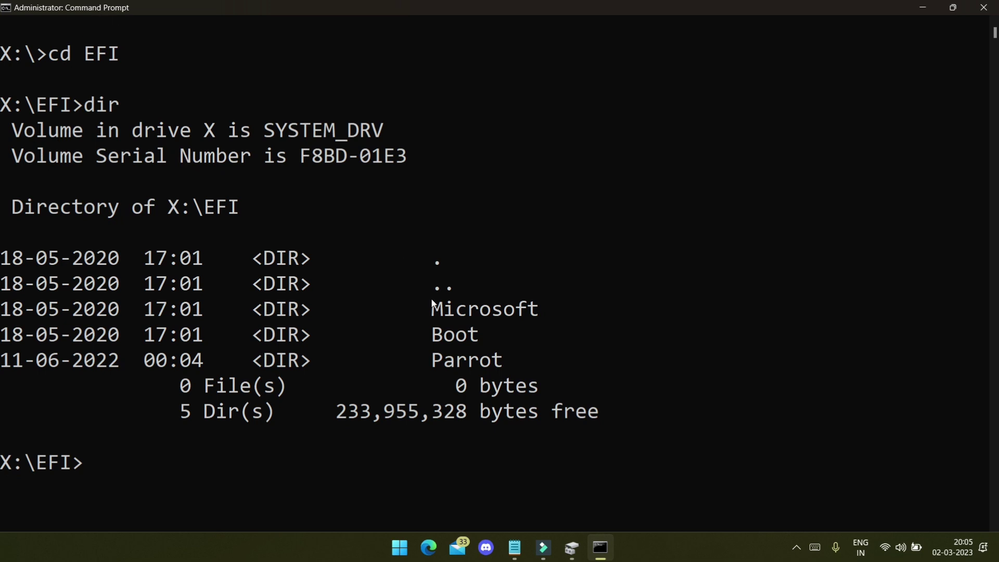
- Mark the Parrot folder in the listing and begin typing an rmdir command
{"action": "left_click_drag", "start_coordinate": [428, 311], "coordinate": [435, 345]}
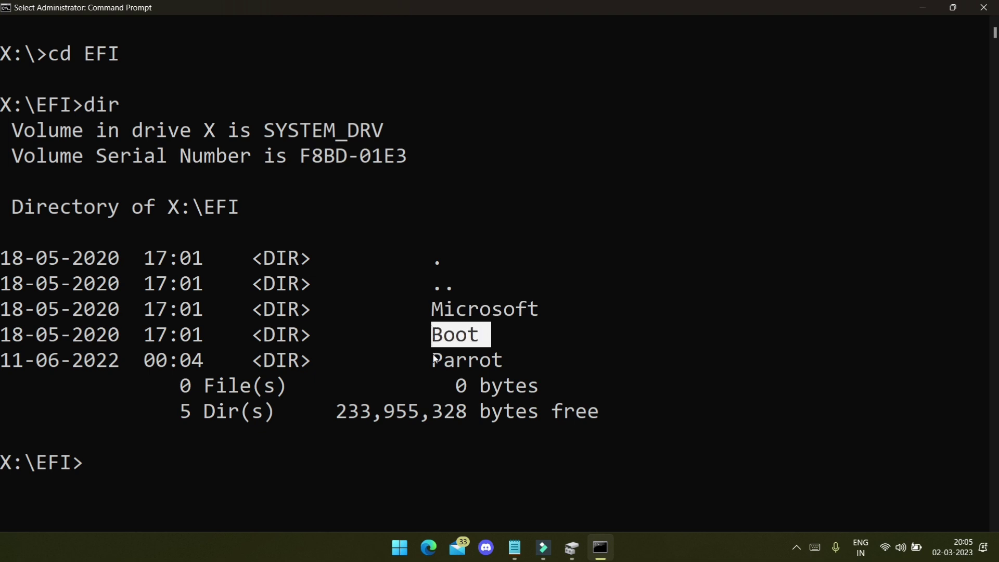
{"action": "left_click_drag", "start_coordinate": [517, 356], "coordinate": [442, 364]}
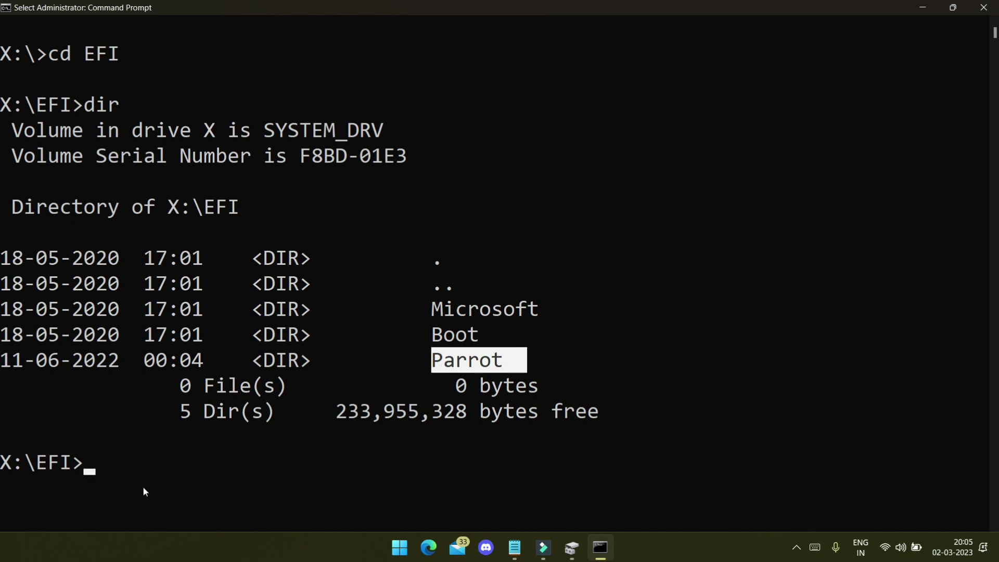
{"action": "left_click", "coordinate": [148, 471]}
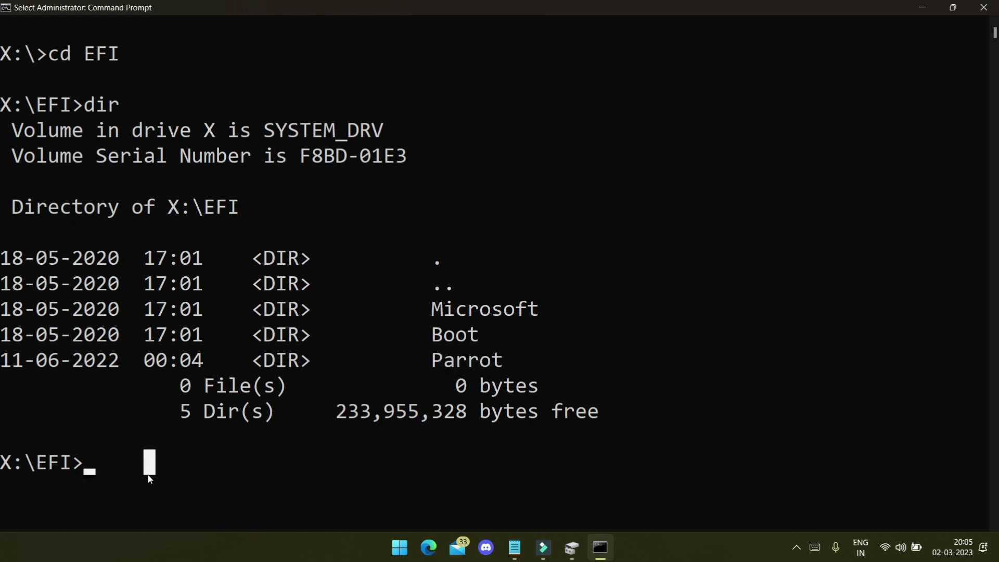
{"action": "type", "text": "rmdir /s"}
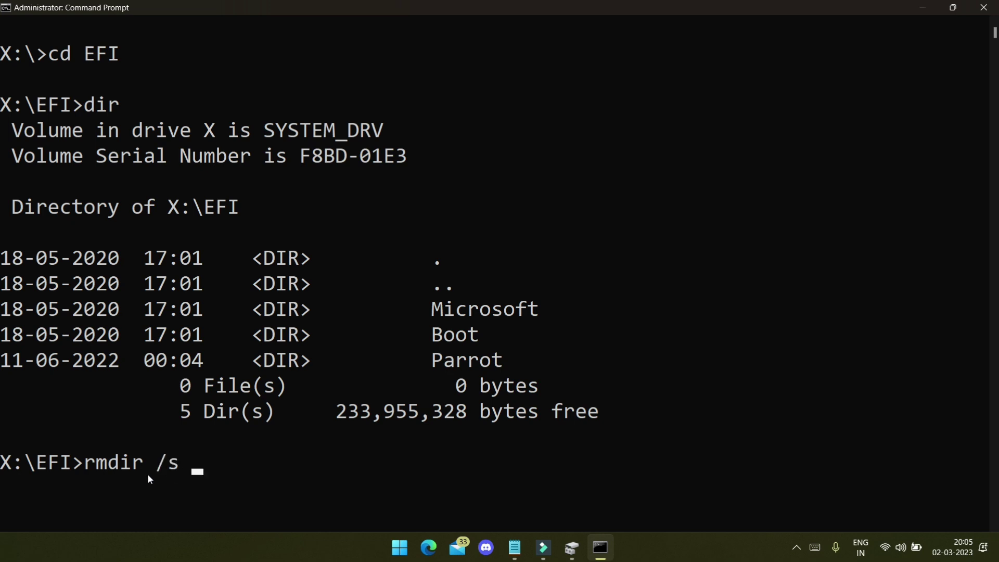
- Delete the Parrot folder from X:\EFI with rmdir /s, answering y to confirm
{"action": "type", "text": "Parrot"}
{"action": "key", "text": "Return"}
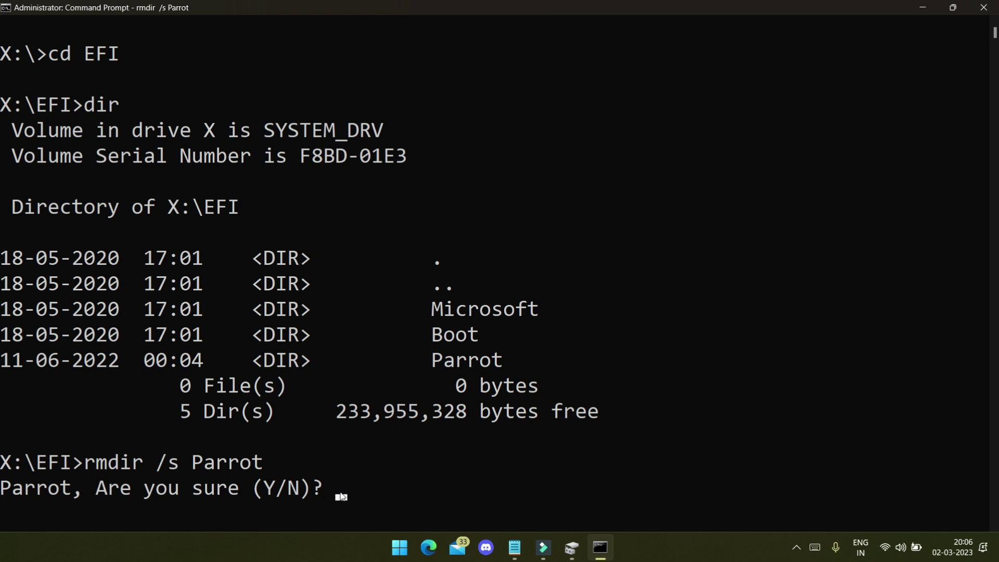
{"action": "scroll", "coordinate": [341, 493], "scroll_direction": "down", "scroll_amount": 2}
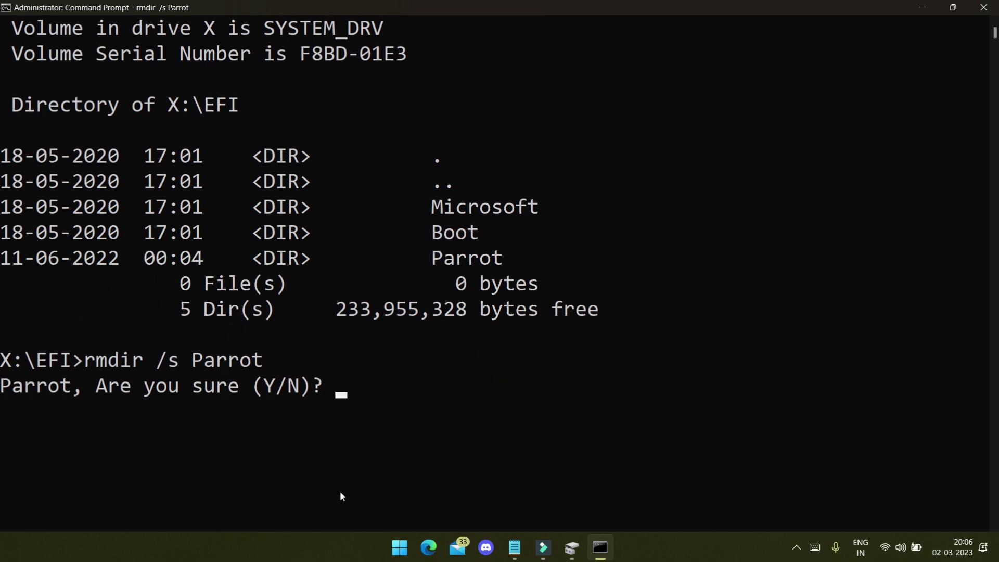
{"action": "type", "text": "y"}
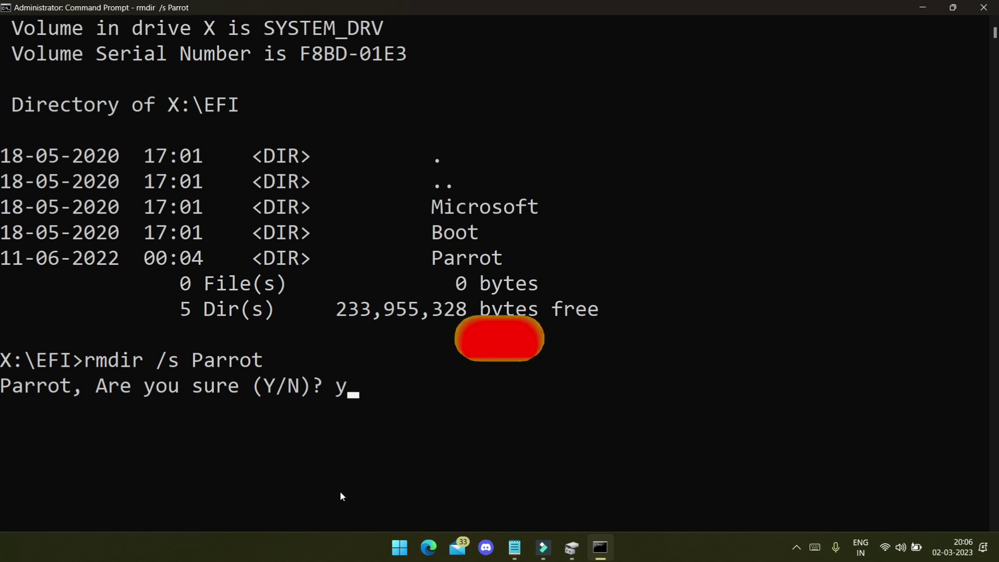
{"action": "key", "text": "Return"}
{"action": "scroll", "coordinate": [341, 495], "scroll_direction": "up", "scroll_amount": 2}
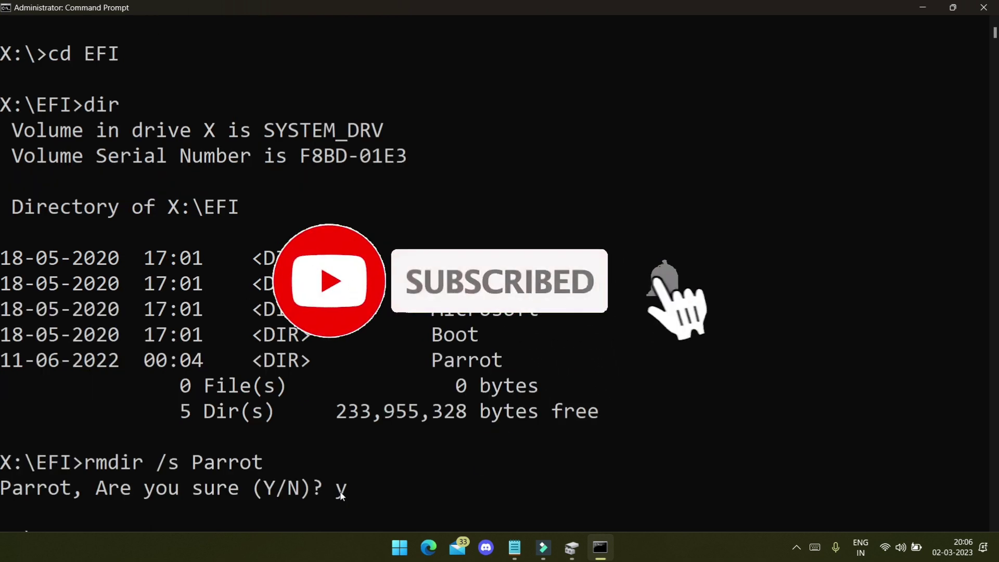
{"action": "scroll", "coordinate": [417, 427], "scroll_direction": "down", "scroll_amount": 3}
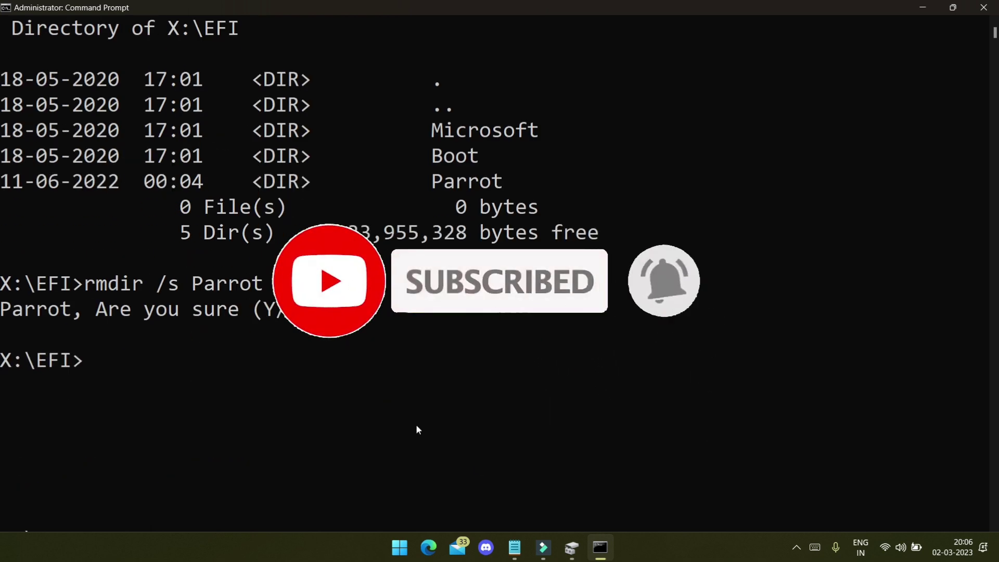
{"action": "scroll", "coordinate": [416, 430], "scroll_direction": "down", "scroll_amount": 1}
- List X:\EFI with dir to verify only Microsoft and Boot remain
{"action": "type", "text": "dio"}
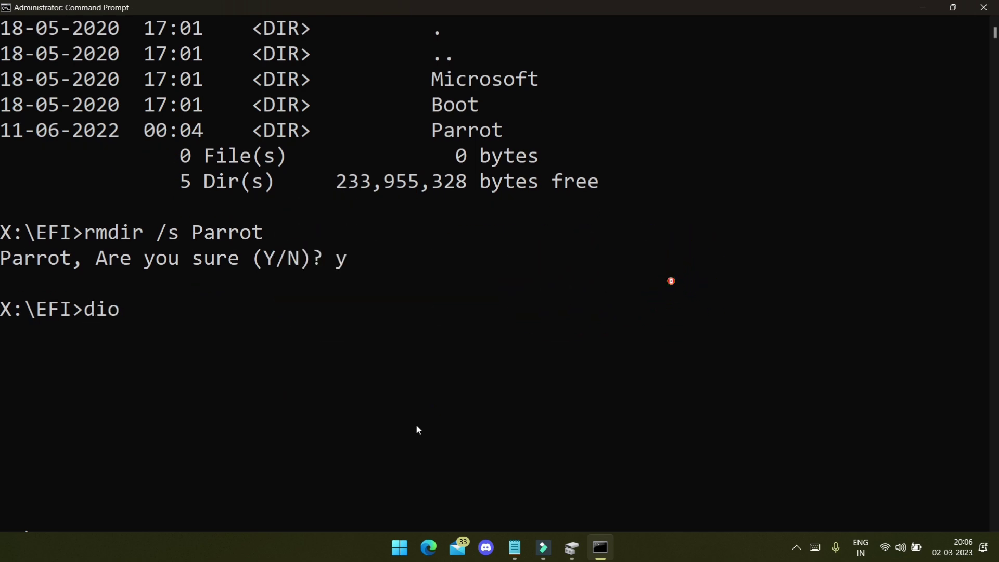
{"action": "key", "text": "BackSpace"}
{"action": "type", "text": "r"}
{"action": "scroll", "coordinate": [417, 430], "scroll_direction": "up", "scroll_amount": 3}
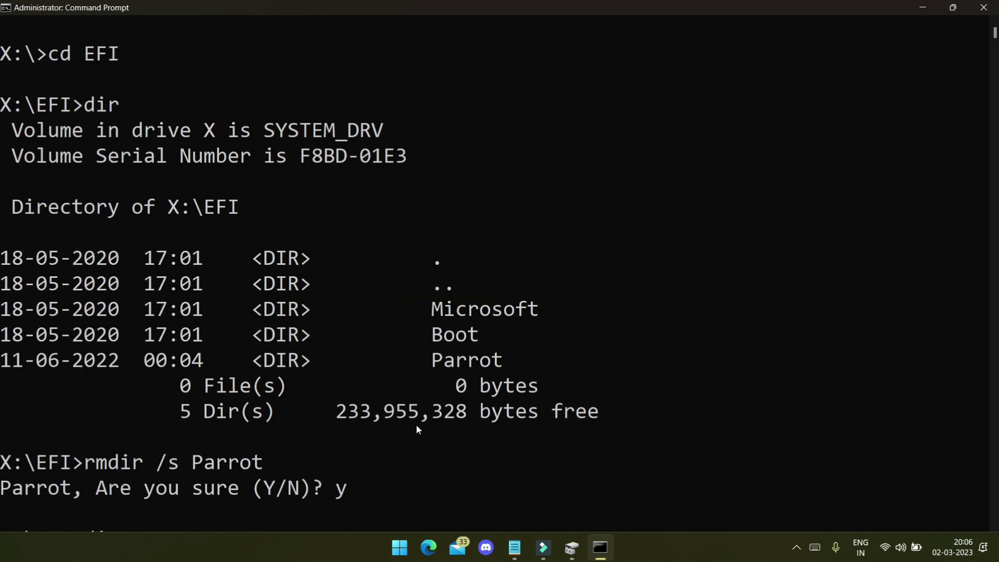
{"action": "scroll", "coordinate": [437, 397], "scroll_direction": "down", "scroll_amount": 5}
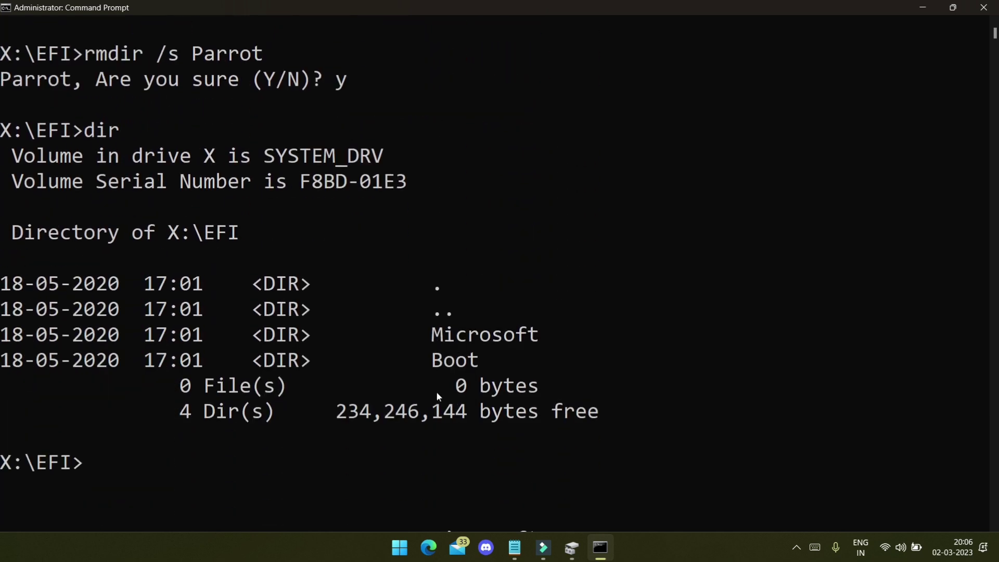
{"action": "scroll", "coordinate": [436, 391], "scroll_direction": "down", "scroll_amount": 3}
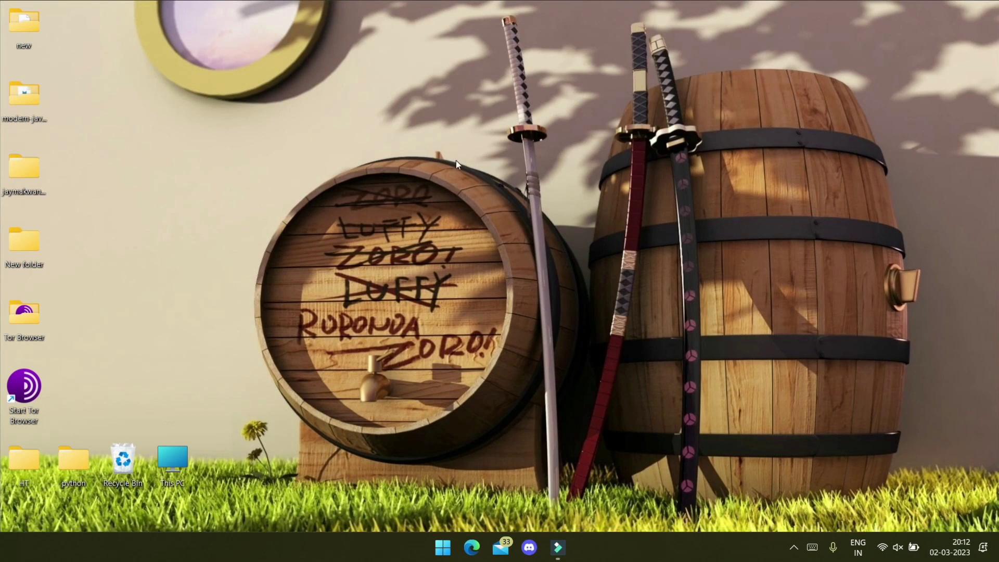
- Launch Disk Management from the Start button's Quick Link menu
{"action": "right_click", "coordinate": [451, 548]}
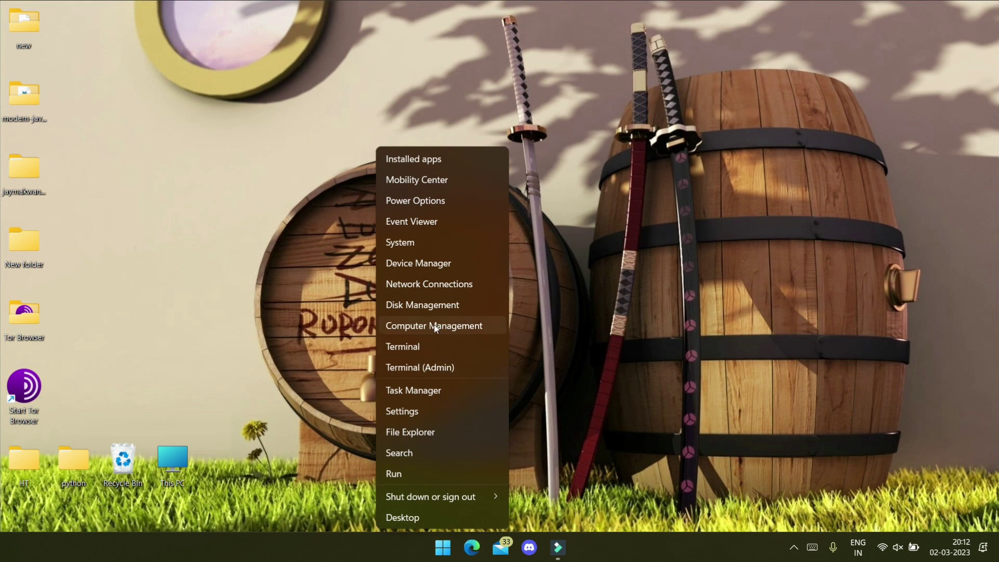
{"action": "left_click", "coordinate": [432, 310]}
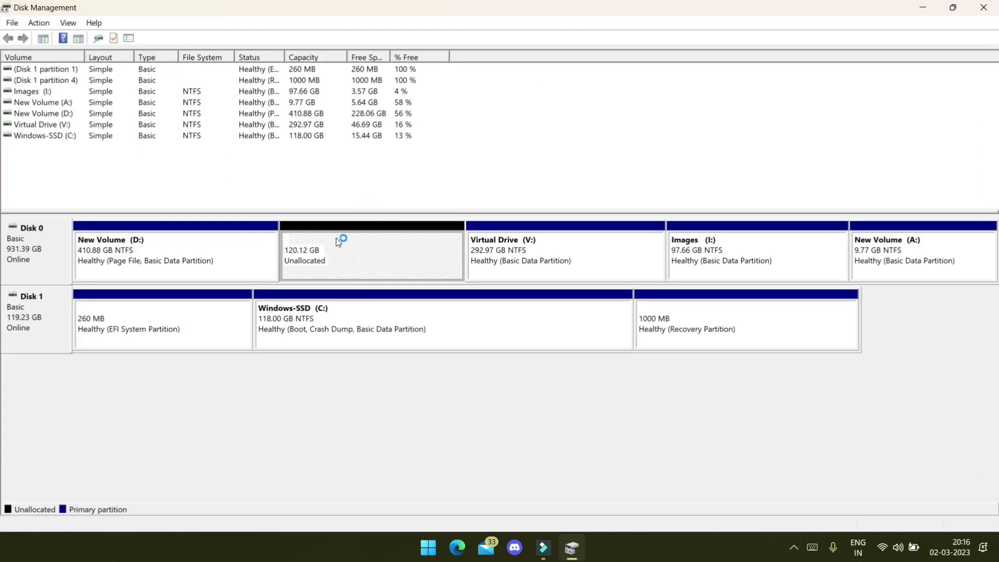
- Extend New Volume (D:) with the 123000 MB of unallocated space, reaching 530.99 GB
{"action": "right_click", "coordinate": [195, 242]}
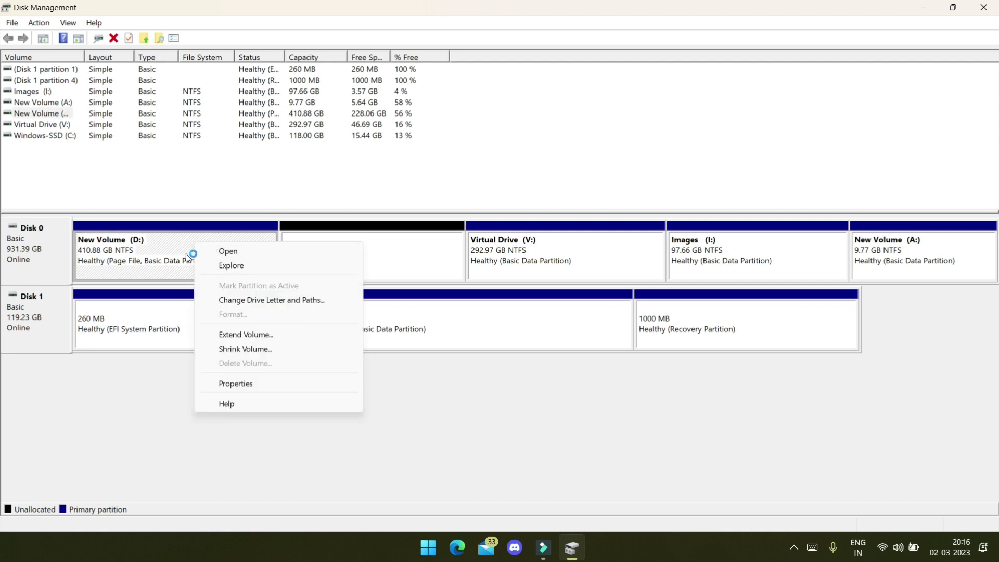
{"action": "left_click", "coordinate": [235, 336]}
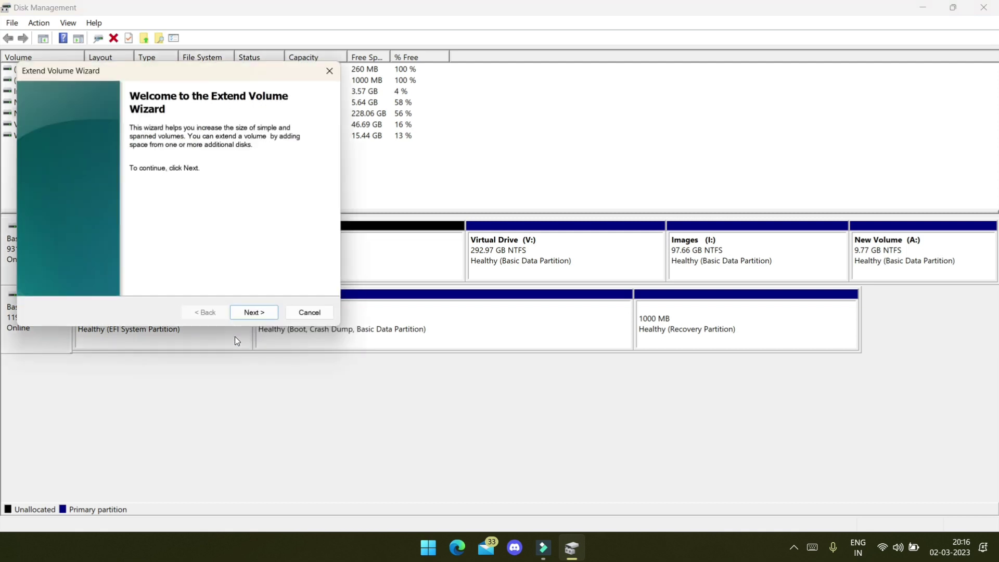
{"action": "left_click", "coordinate": [254, 315]}
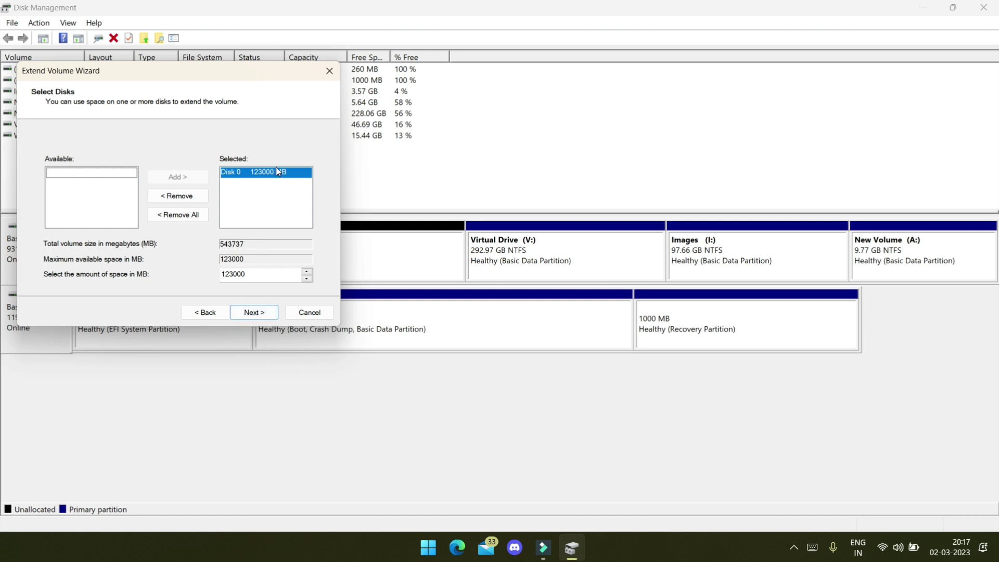
{"action": "left_click", "coordinate": [260, 315]}
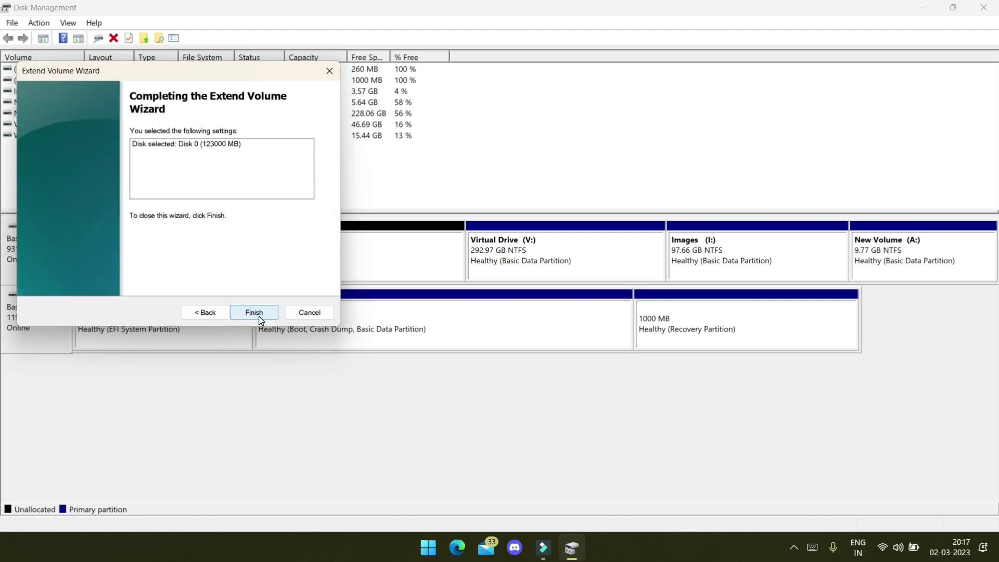
{"action": "left_click", "coordinate": [255, 313]}
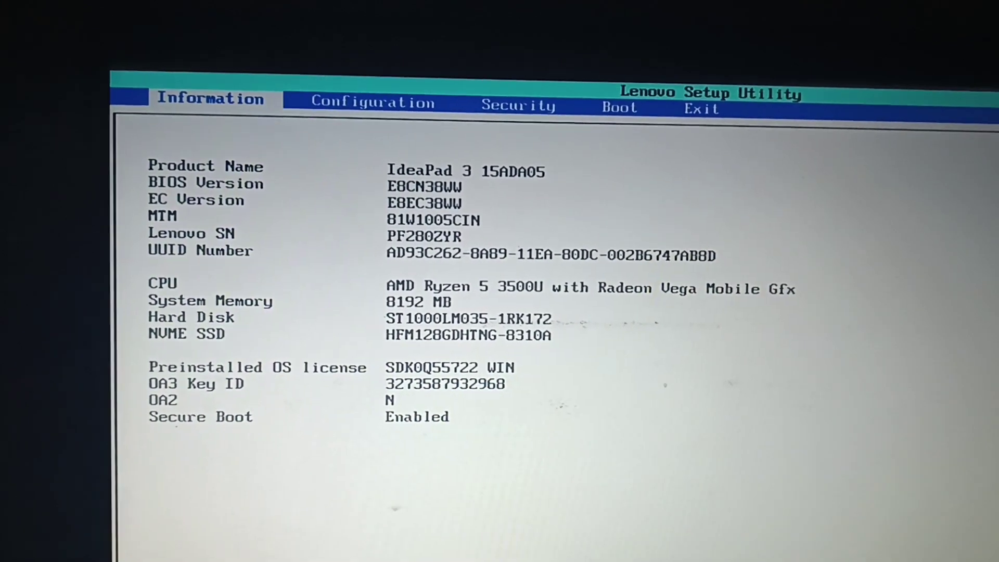
- Confirm Windows Boot Manager leads the boot priority list, then choose Exit Saving Changes
{"action": "key", "text": "Right"}
{"action": "key", "text": "Right"}
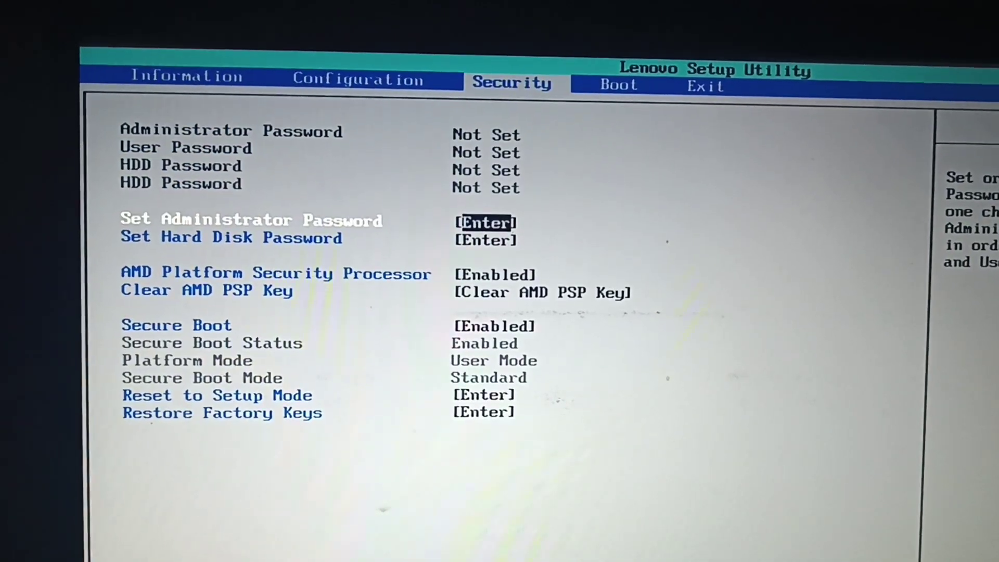
{"action": "key", "text": "Right"}
{"action": "key", "text": "Down"}
{"action": "key", "text": "Down"}
{"action": "key", "text": "Down"}
{"action": "key", "text": "Down"}
{"action": "key", "text": "Down"}
{"action": "key", "text": "Down"}
{"action": "key", "text": "Down"}
{"action": "key", "text": "Down"}
{"action": "key", "text": "Down"}
{"action": "key", "text": "Down"}
{"action": "key", "text": "Up"}
{"action": "key", "text": "Up"}
{"action": "key", "text": "Up"}
{"action": "key", "text": "Up"}
{"action": "key", "text": "Up"}
{"action": "key", "text": "Up"}
{"action": "key", "text": "Up"}
{"action": "key", "text": "Down"}
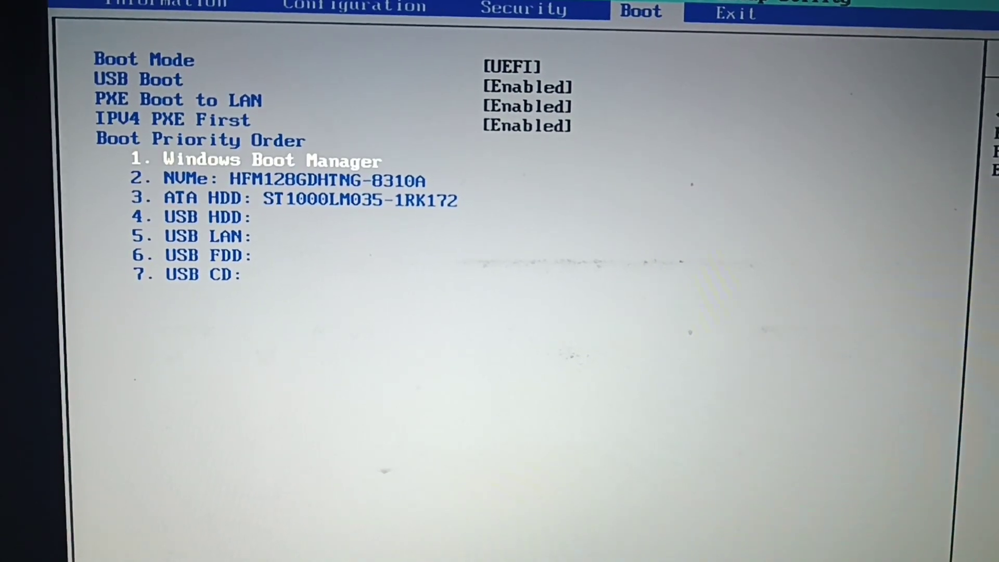
{"action": "key", "text": "Right"}
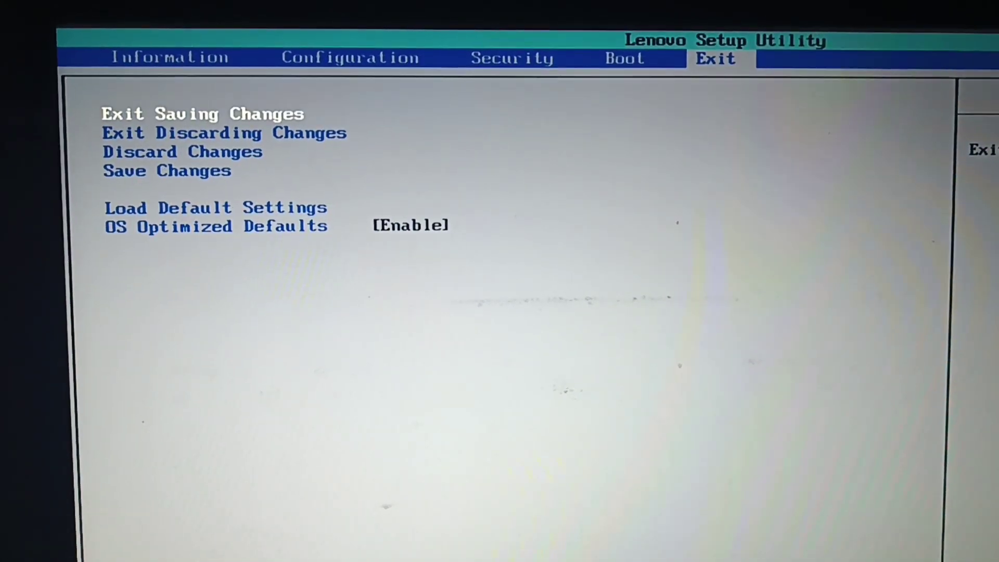
{"action": "key", "text": "Return"}
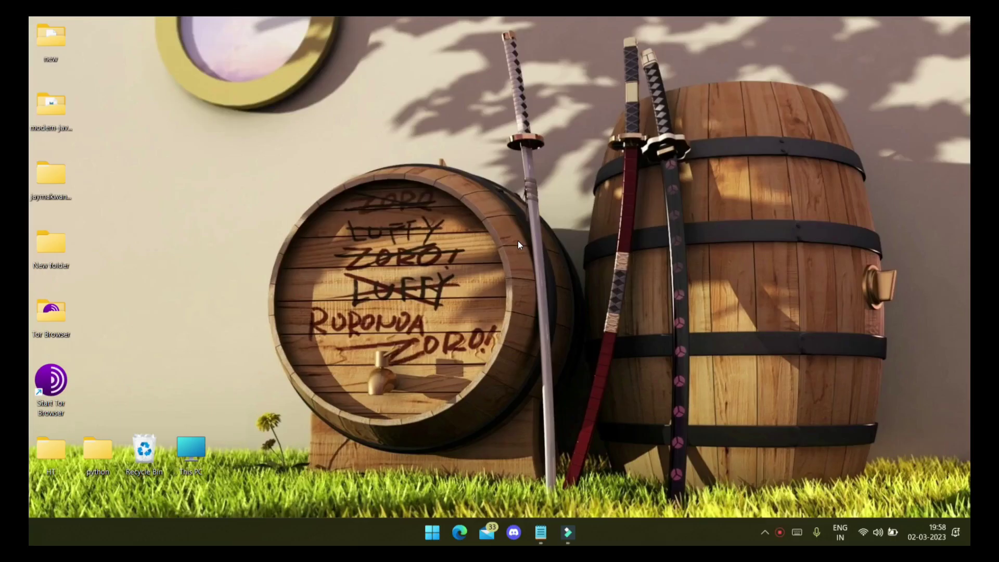